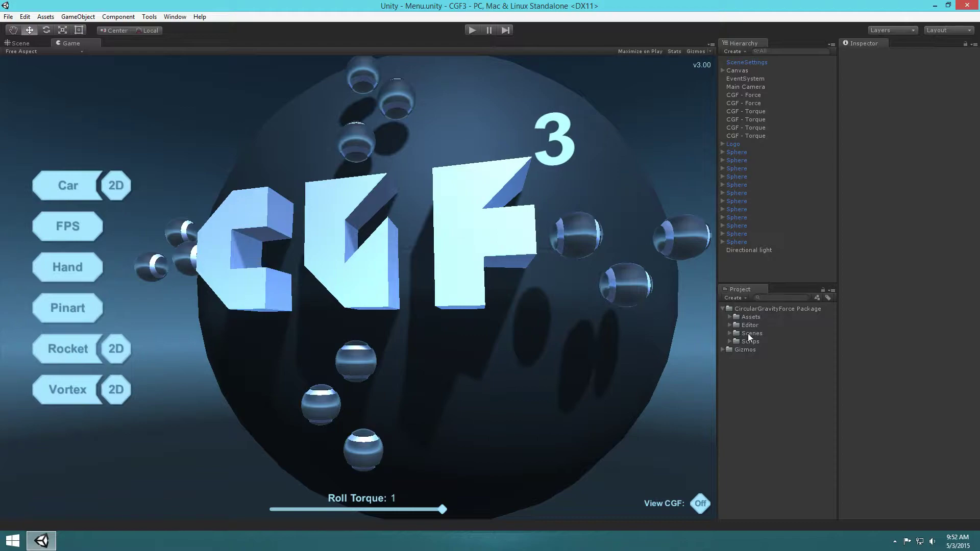
Open the Empty Scene from the Prototypes scenes folder and show it in the Scene view
click(730, 333)
click(737, 350)
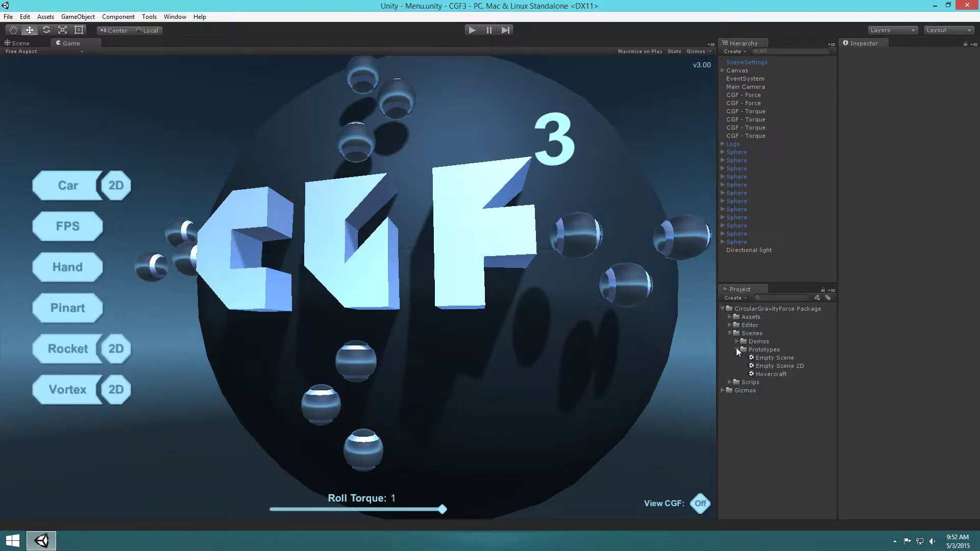
double_click(769, 359)
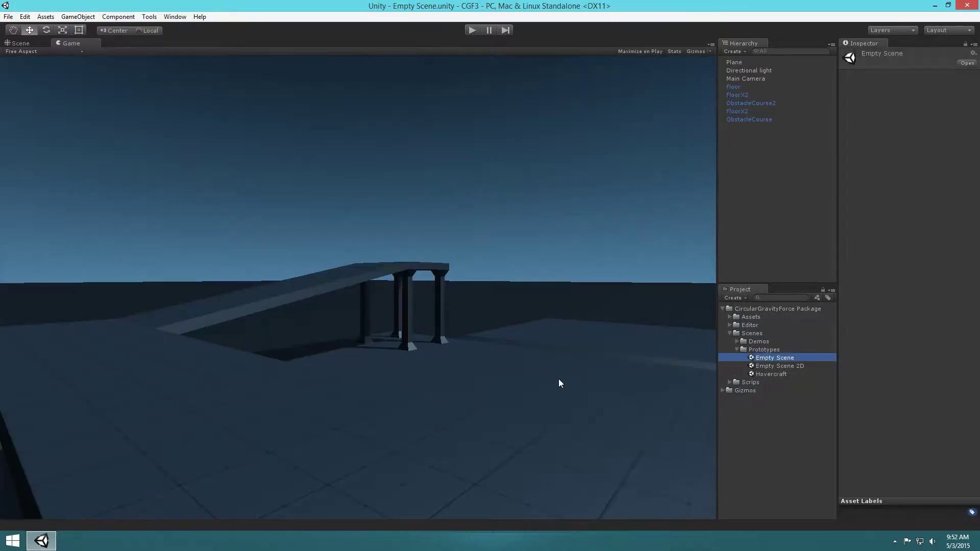
click(26, 45)
Place the Car prefab from the 3D Player prefabs on the ramp of the obstacle course
right_drag(478, 177, 577, 220)
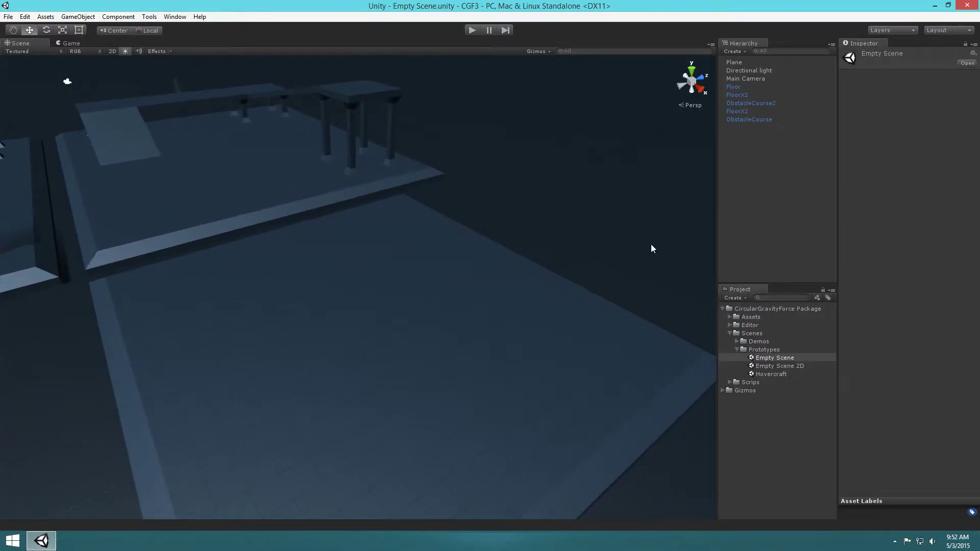
click(731, 317)
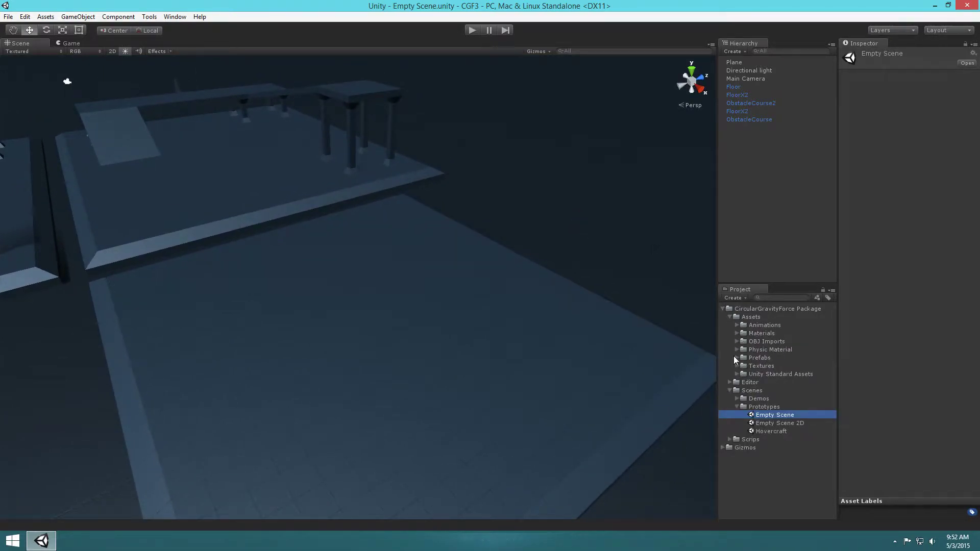
click(737, 358)
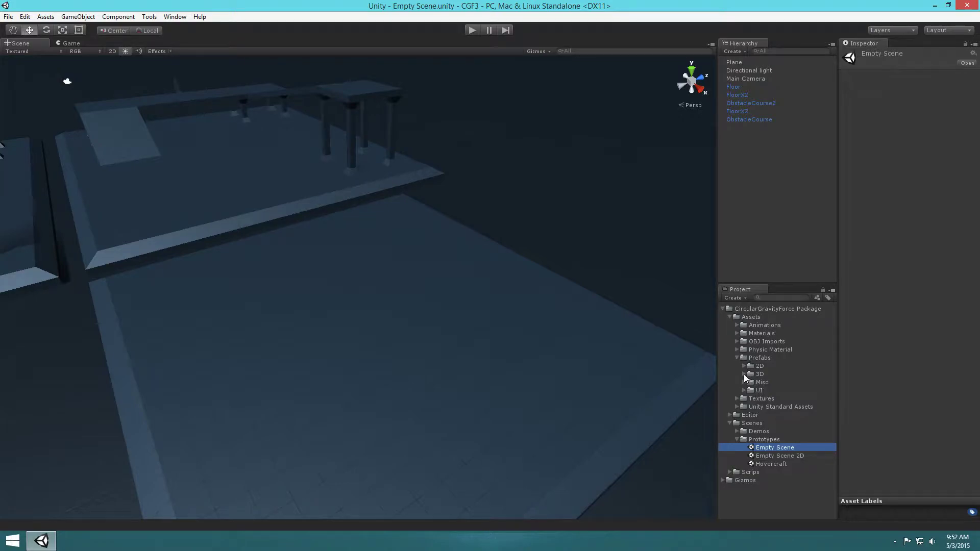
click(744, 375)
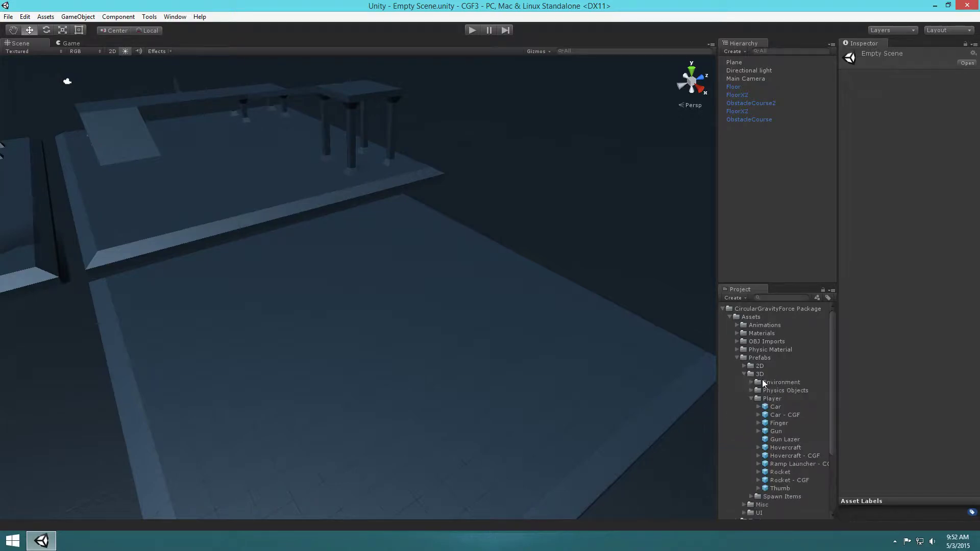
click(772, 407)
drag(776, 410, 125, 143)
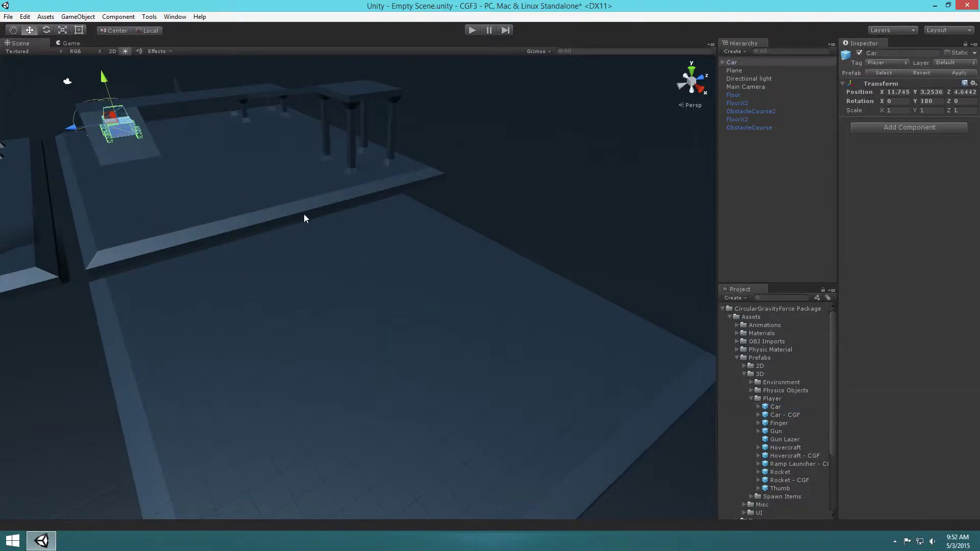
Raise the car above the ramp to a Y position of about 7.11
right_drag(323, 238, 400, 198)
key(w)
alt+drag(399, 197, 403, 39)
right_drag(408, 128, 405, 92)
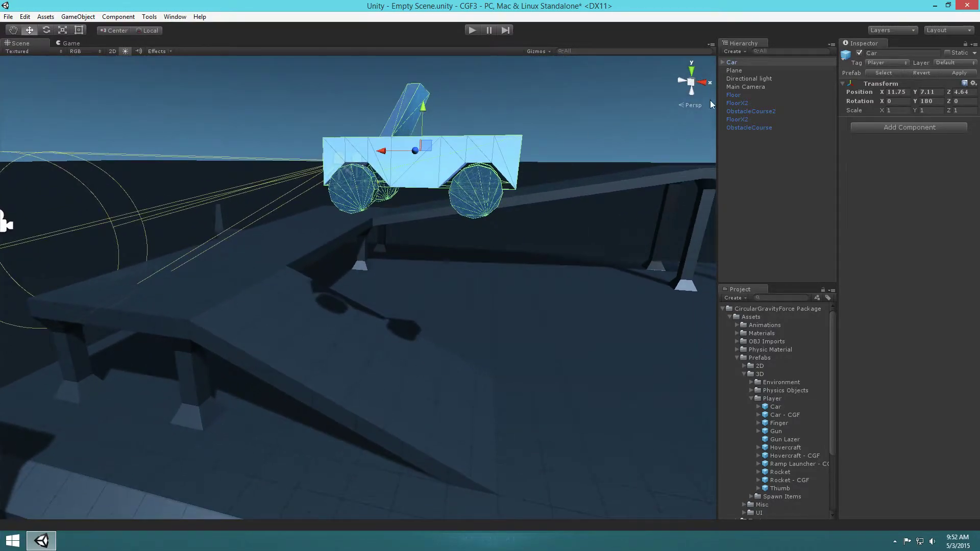
Align the Main Camera with the current scene view, run the scene to test the car, and stop it
click(746, 87)
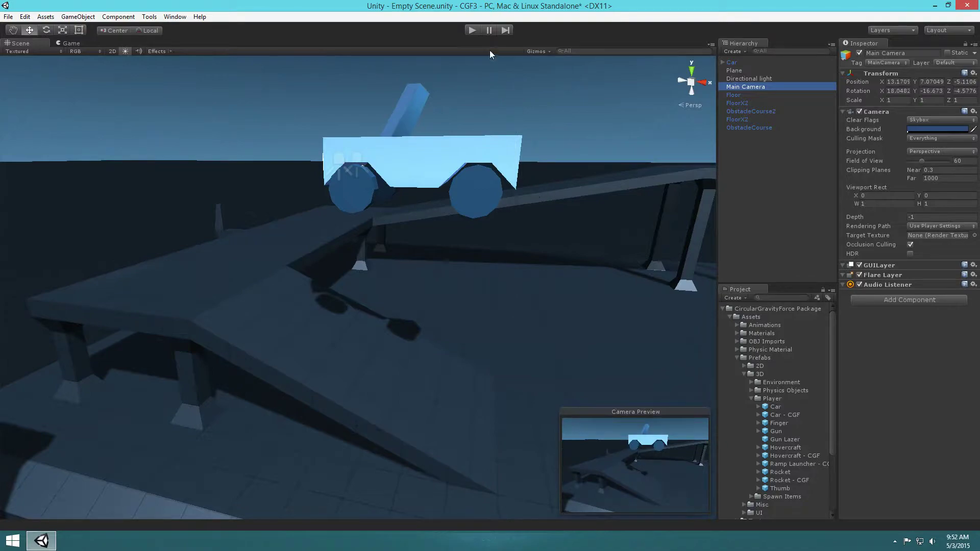
click(472, 30)
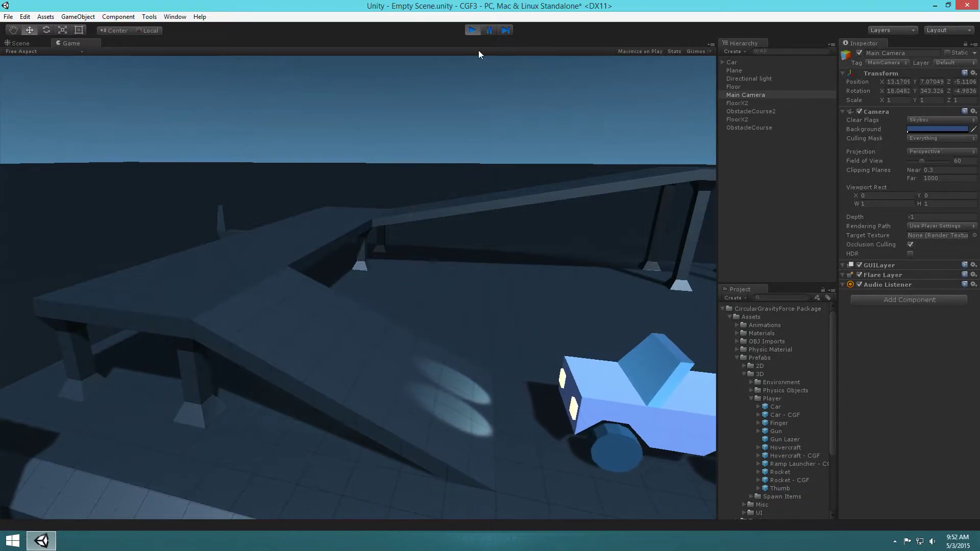
click(472, 30)
Examine the Rigidbody and Hinge Joint settings of the car's rear wheel
right_drag(511, 160, 446, 113)
key(w)
key(d)
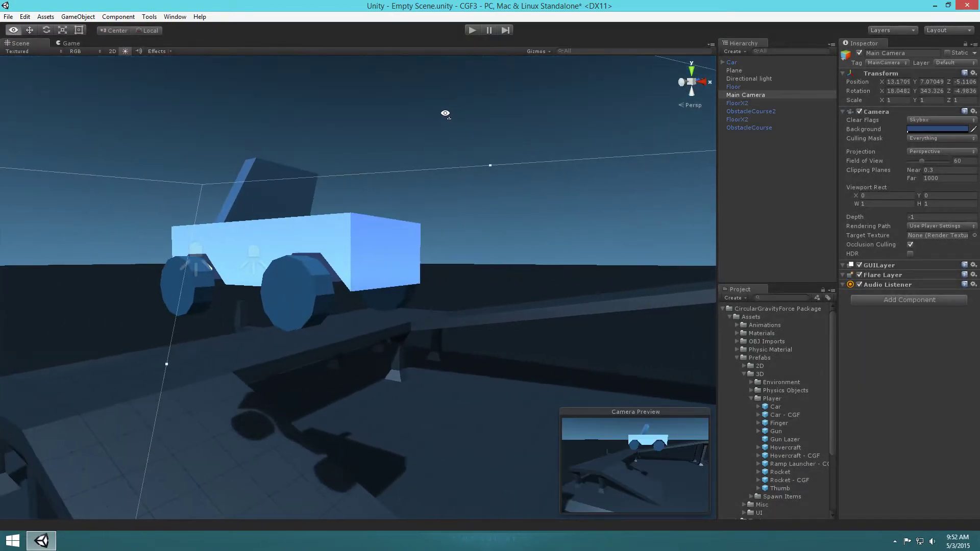
alt+drag(445, 114, 428, 206)
click(394, 276)
click(394, 278)
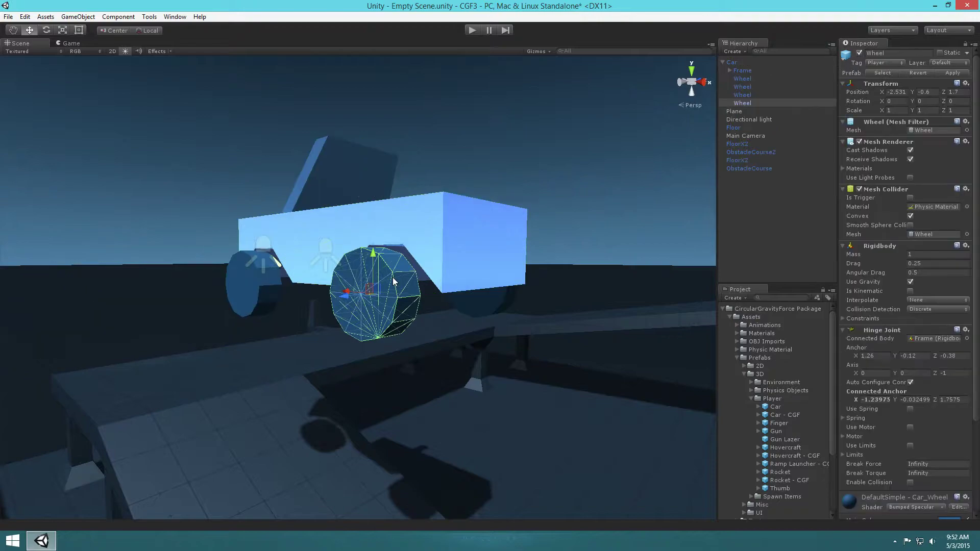
scroll(879, 332, down, 3)
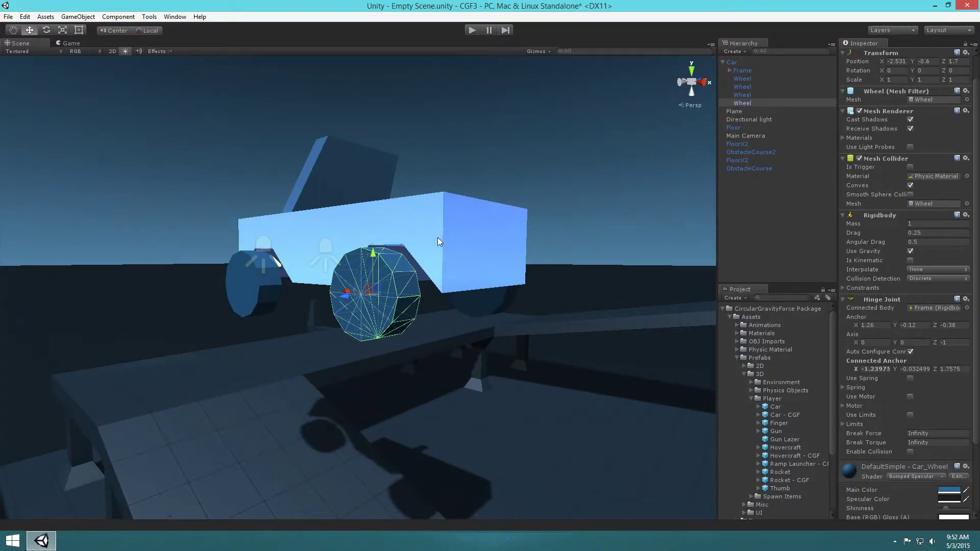
alt+drag(560, 308, 470, 335)
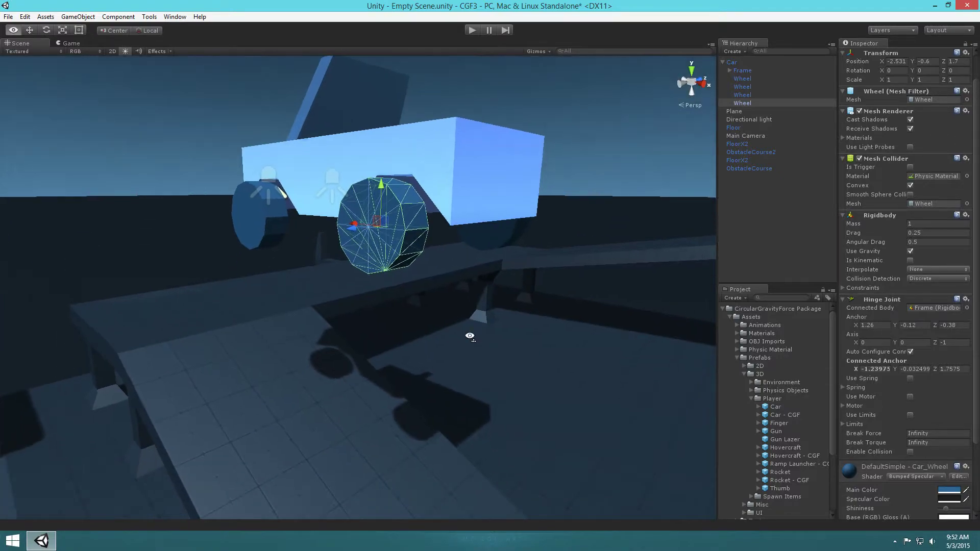
scroll(473, 338, down, 6)
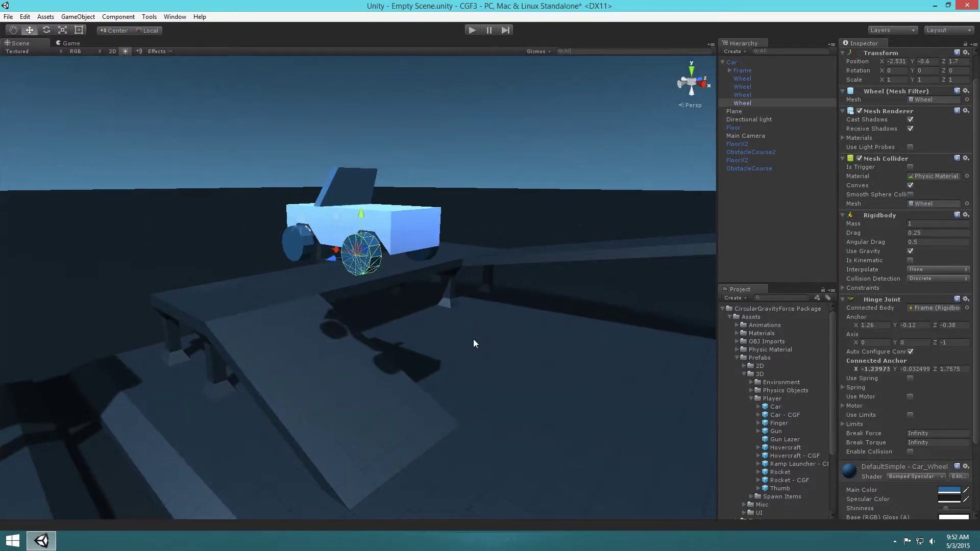
Move the whole car off the ramp and lift it to about X 46.66, Y 14.22, Z 11.84
right_drag(482, 320, 497, 362)
click(746, 223)
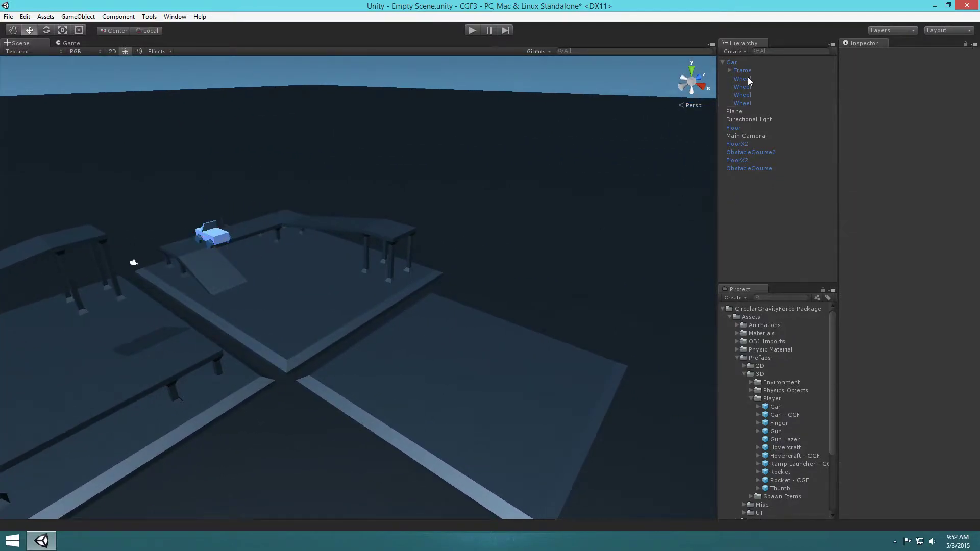
click(732, 62)
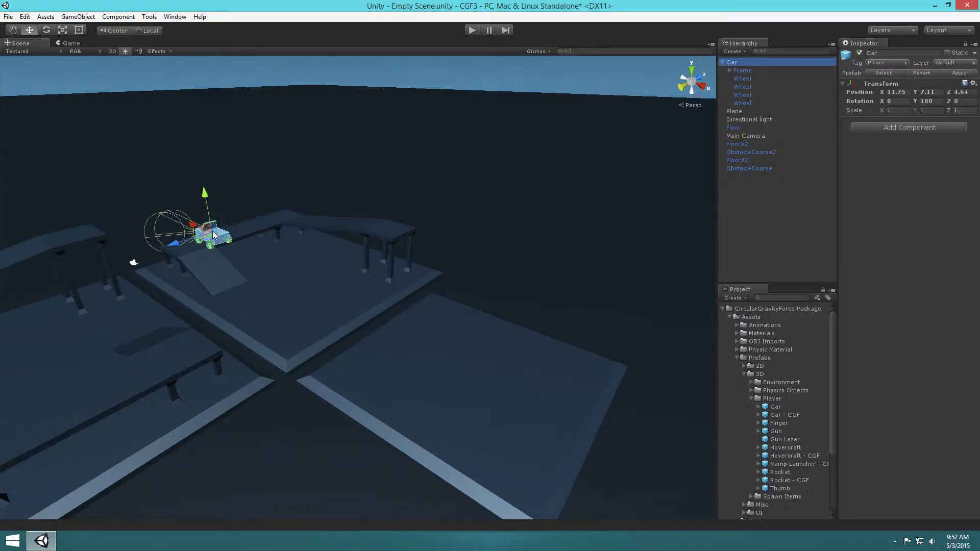
drag(214, 236, 555, 327)
mouse_move(529, 367)
right_down()
mouse_move(562, 376)
mouse_move(519, 378)
right_up()
drag(411, 229, 394, 58)
right_drag(413, 189, 422, 126)
key(w)
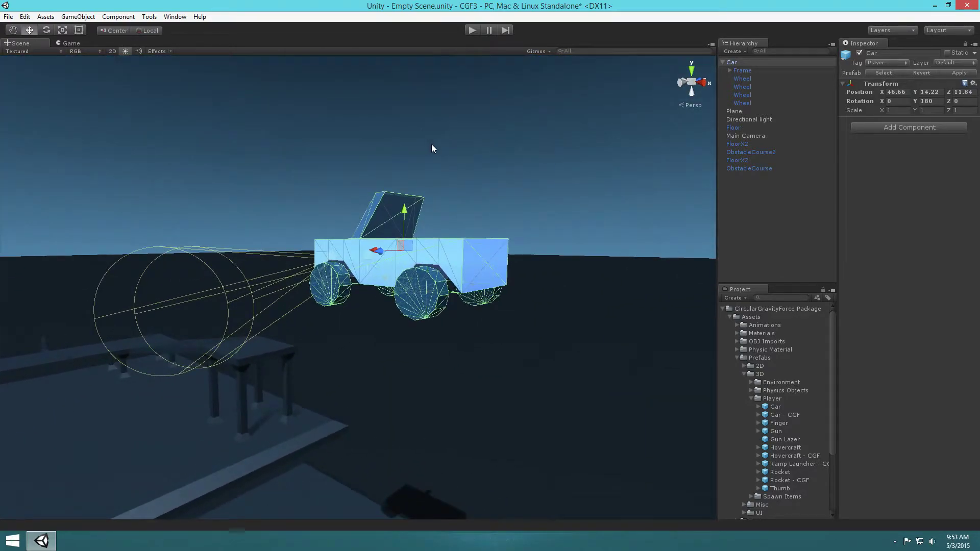
right_drag(464, 173, 473, 238)
click(470, 281)
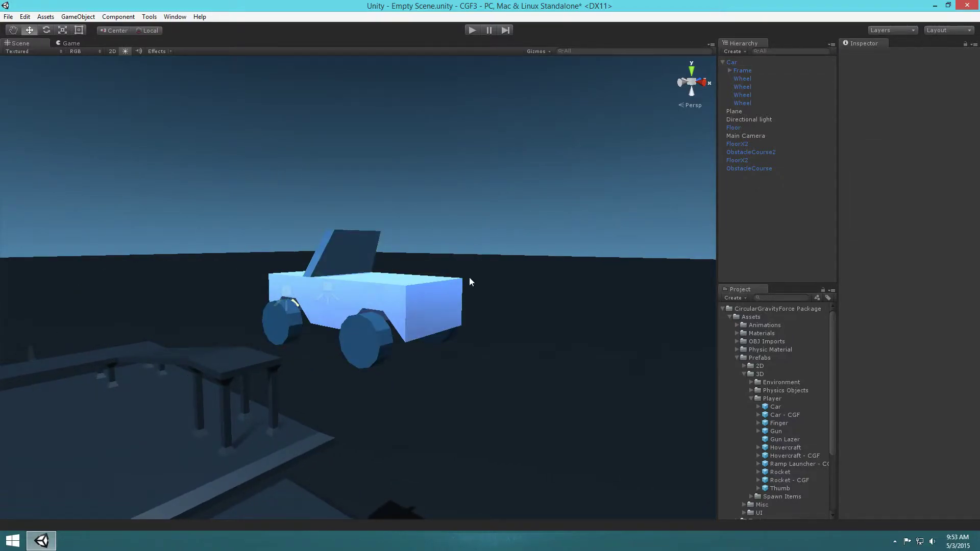
alt+drag(470, 277, 513, 314)
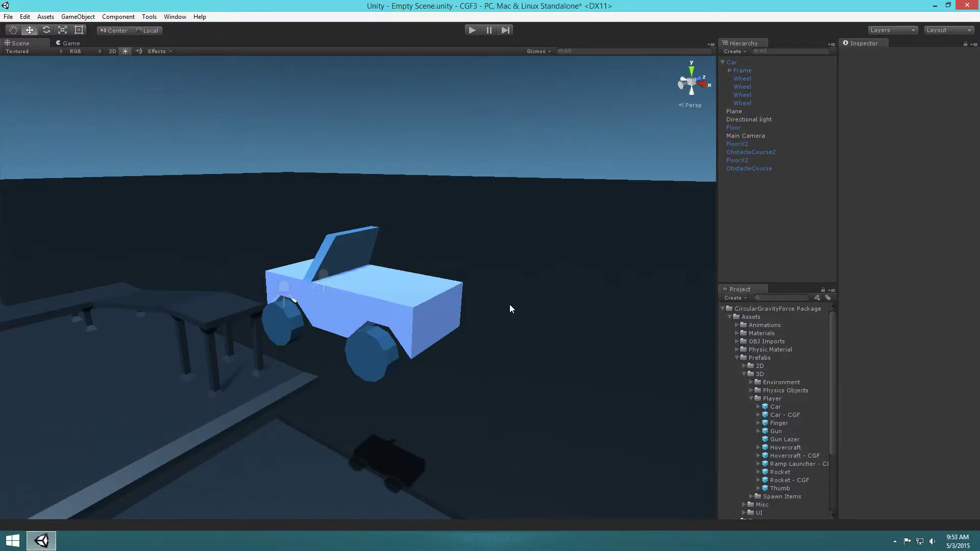
click(402, 312)
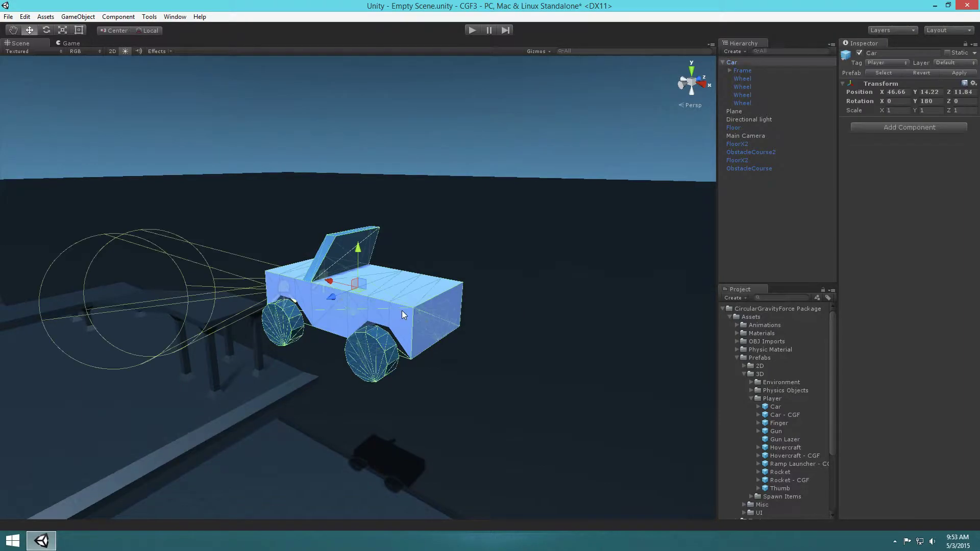
click(459, 169)
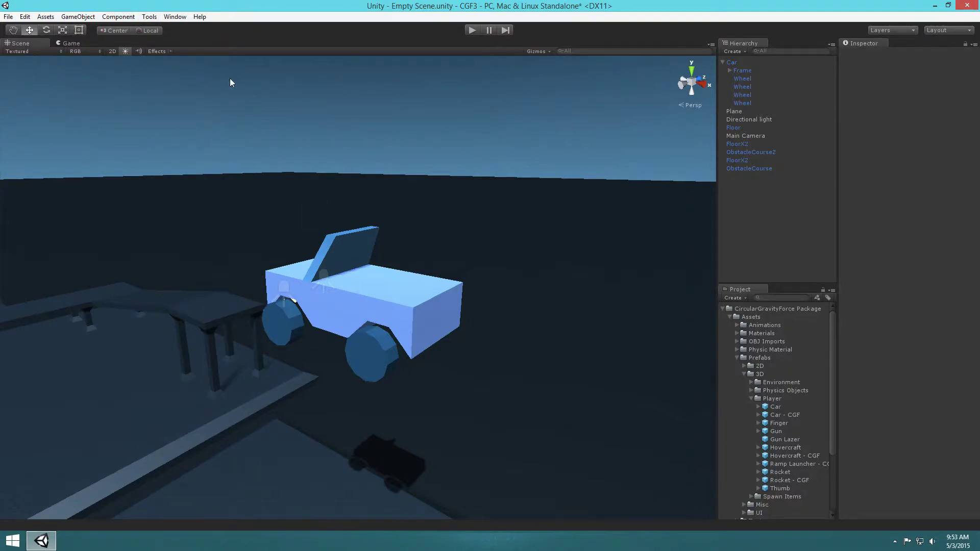
Open the CGF 3 Wizard and set the force power to 15
click(148, 19)
mouse_move(169, 32)
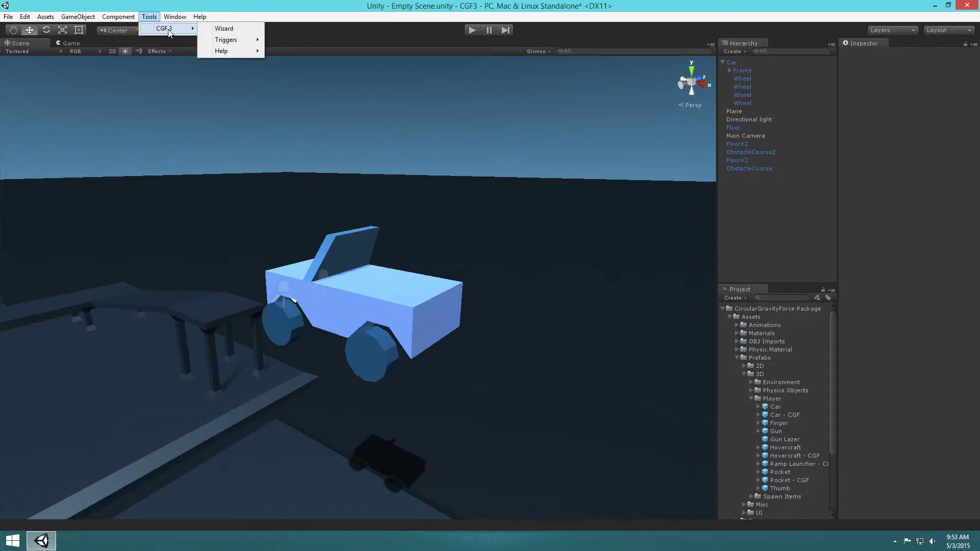
click(223, 29)
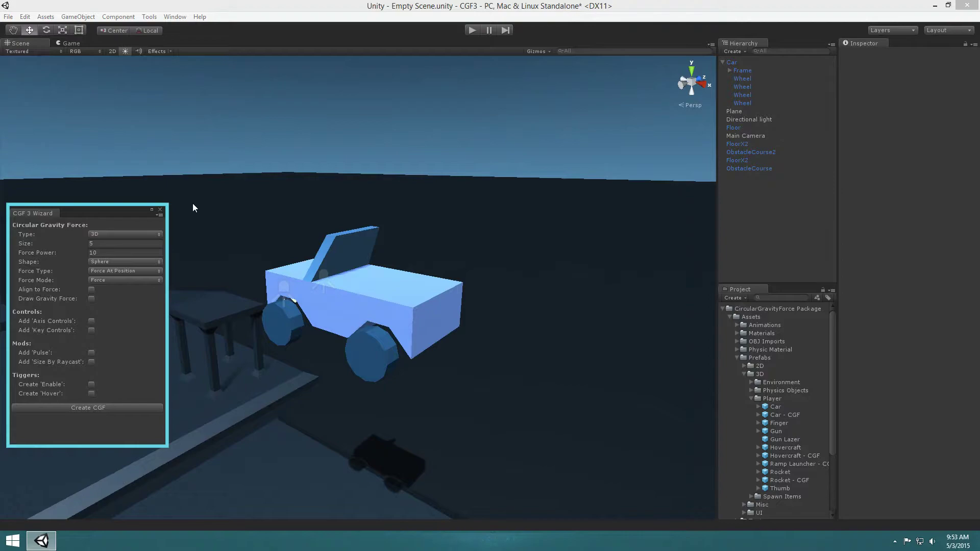
click(109, 243)
click(125, 253)
text(154)
key(BackSpace)
key(Tab)
Set the new gravity force's shape to Ray Cast and its force type to Torque
click(148, 261)
click(136, 298)
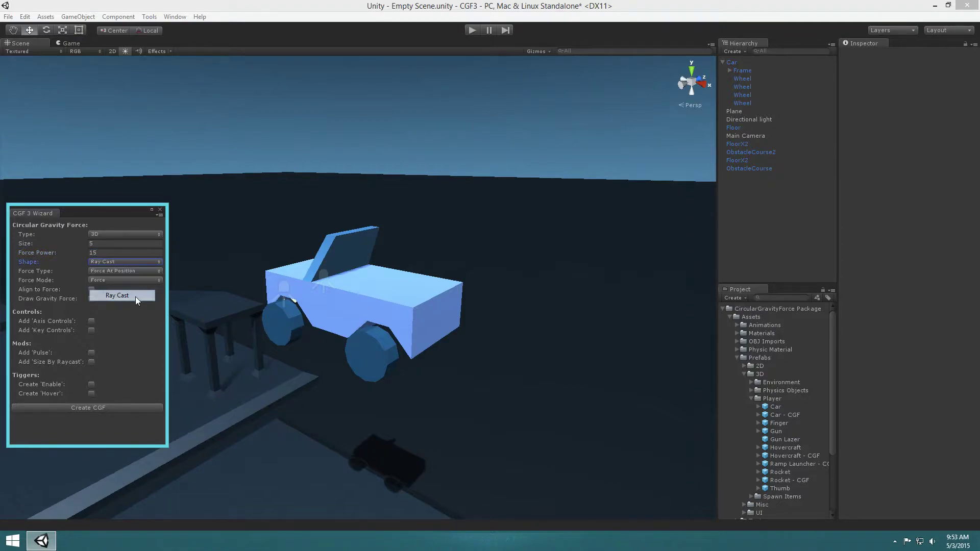
click(129, 271)
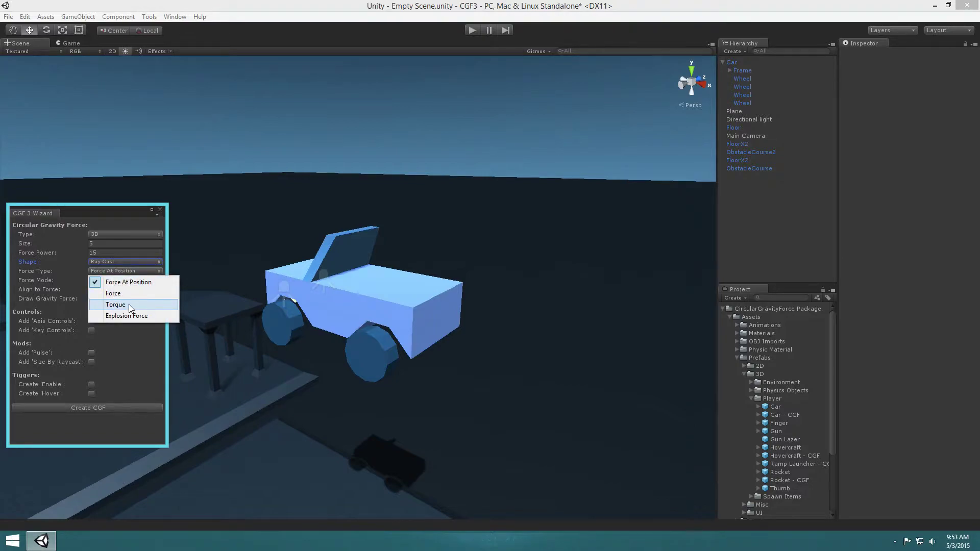
click(117, 305)
Set the max angular velocity to 15 with force mode Force, and create the CGF object
click(105, 279)
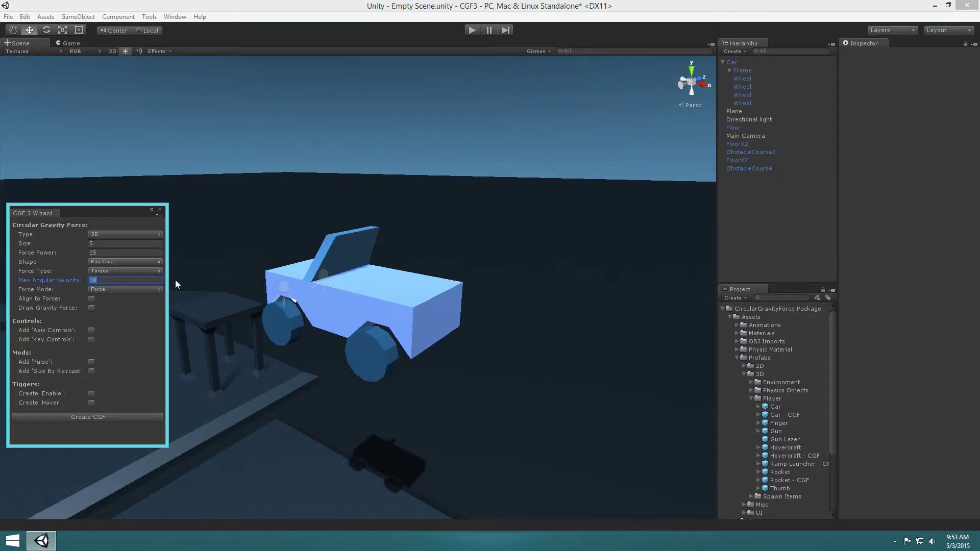
text(15)
key(Tab)
click(118, 290)
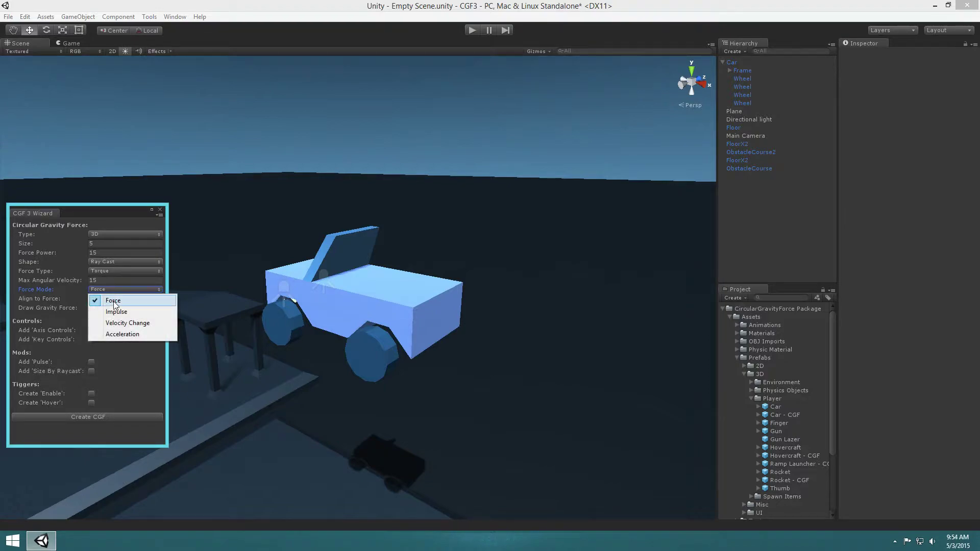
click(118, 301)
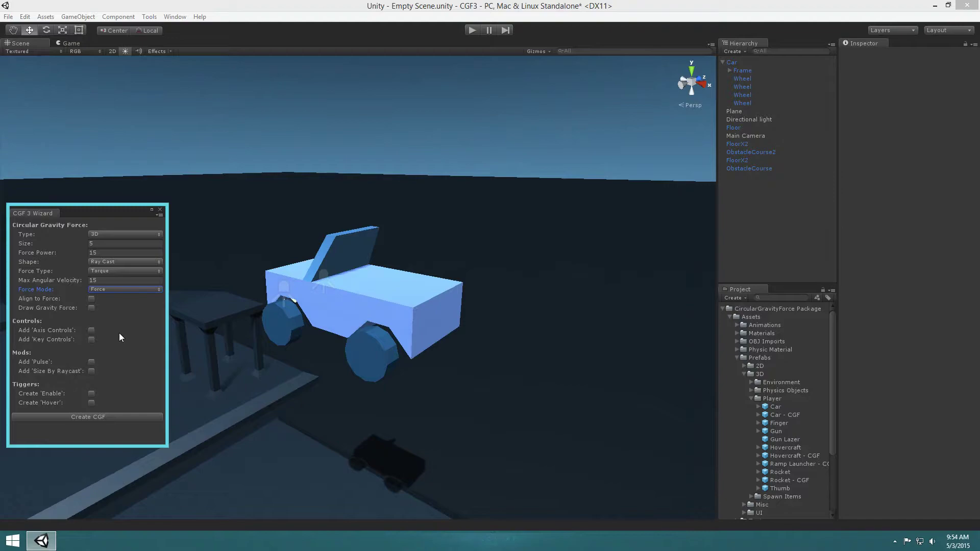
click(69, 418)
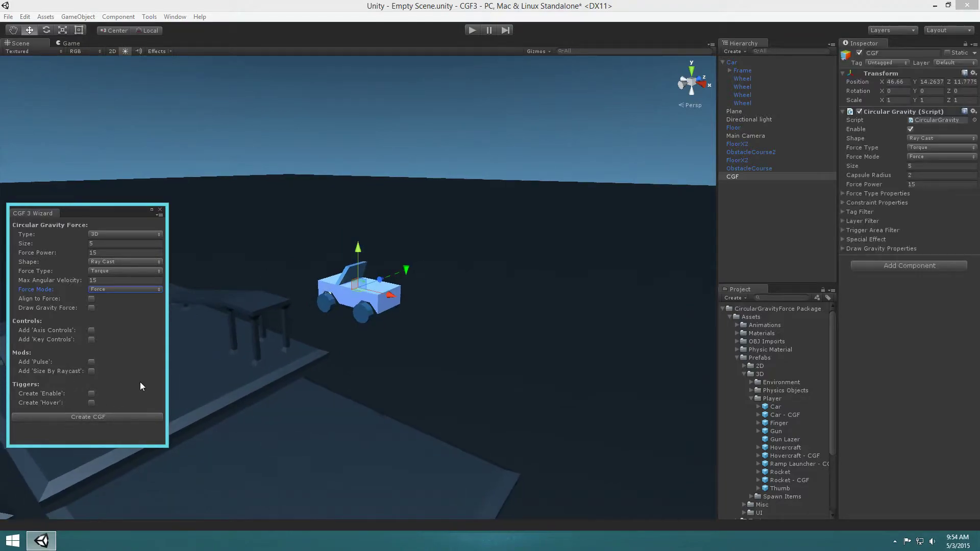
click(161, 210)
Move the CGF object along X to about 50.65, just behind the car
mouse_move(420, 306)
right_down()
mouse_move(416, 284)
mouse_move(428, 288)
mouse_move(418, 318)
right_up()
key(w)
alt+drag(418, 318, 363, 380)
right_drag(364, 385, 398, 383)
key(s)
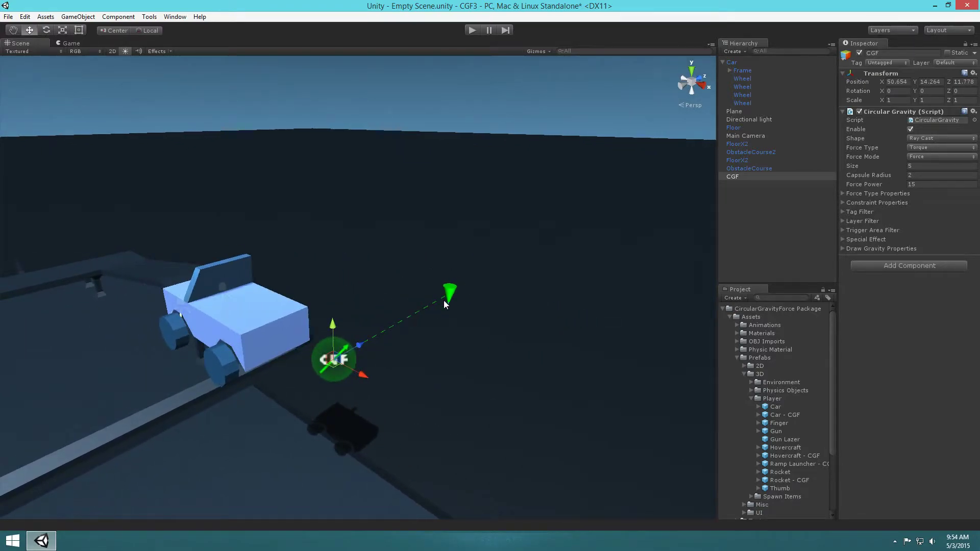
Rotate the CGF object to -90 degrees about Y so its ray points toward the car
alt+drag(356, 353, 382, 346)
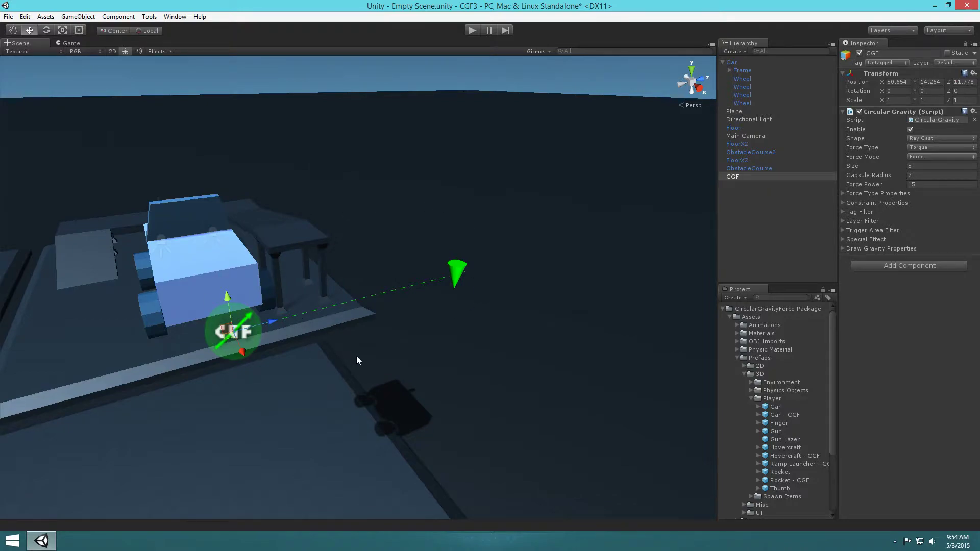
right_drag(355, 359, 322, 365)
key(e)
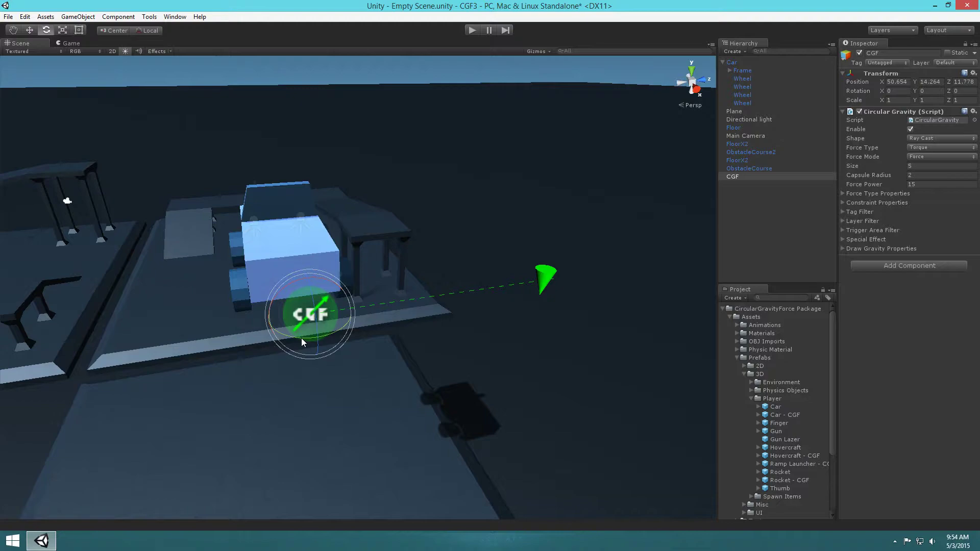
drag(301, 338, 447, 338)
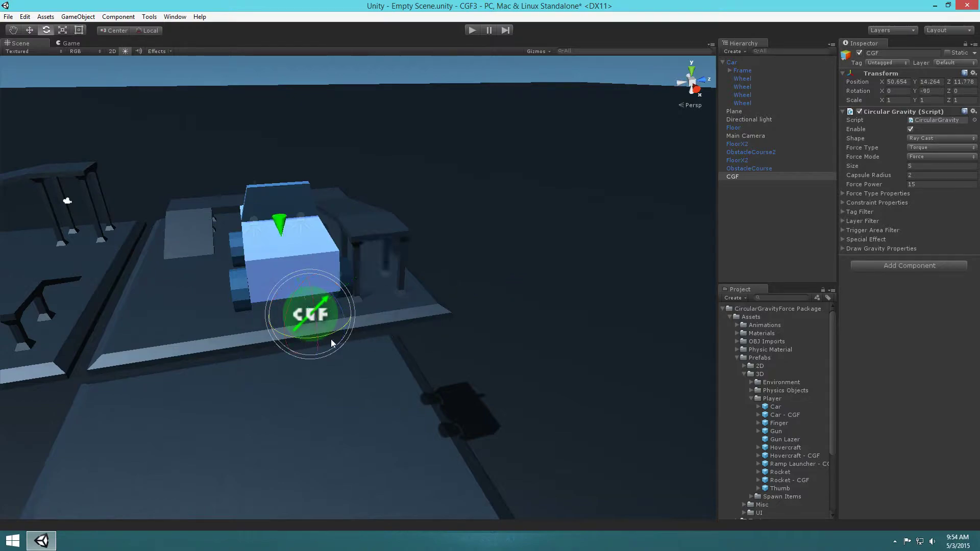
key(w)
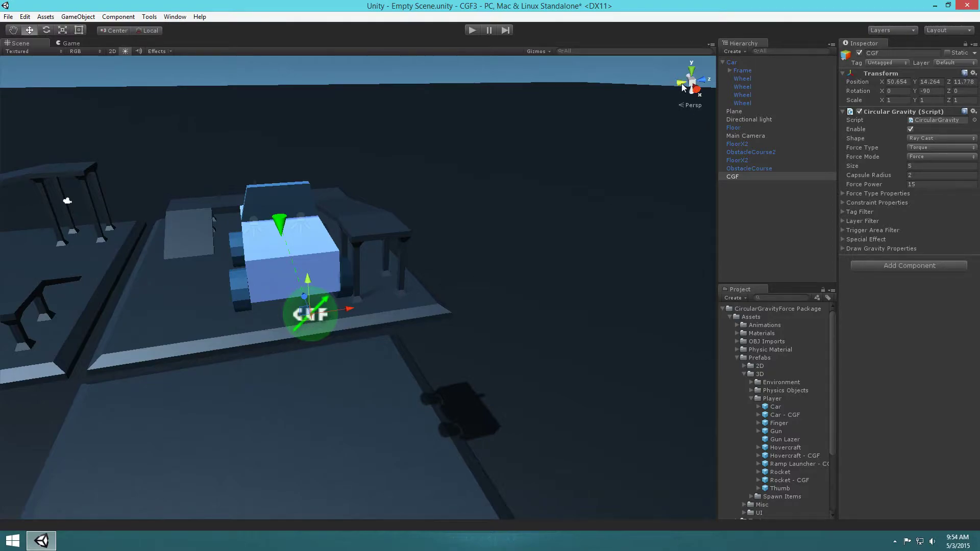
Move the CGF object to about Y 13.51 and Z 10.53, directly behind the wheels on one side of the car
click(704, 81)
key(f)
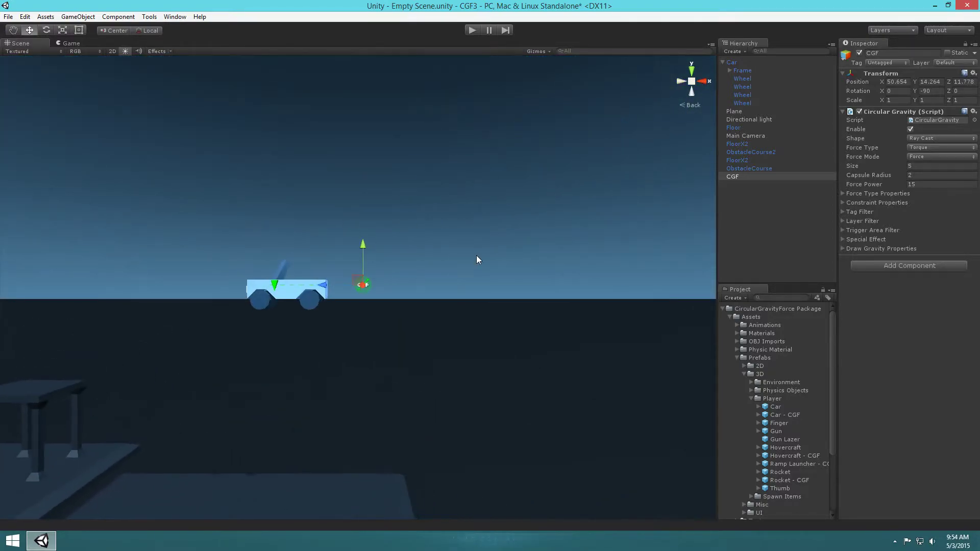
click(702, 84)
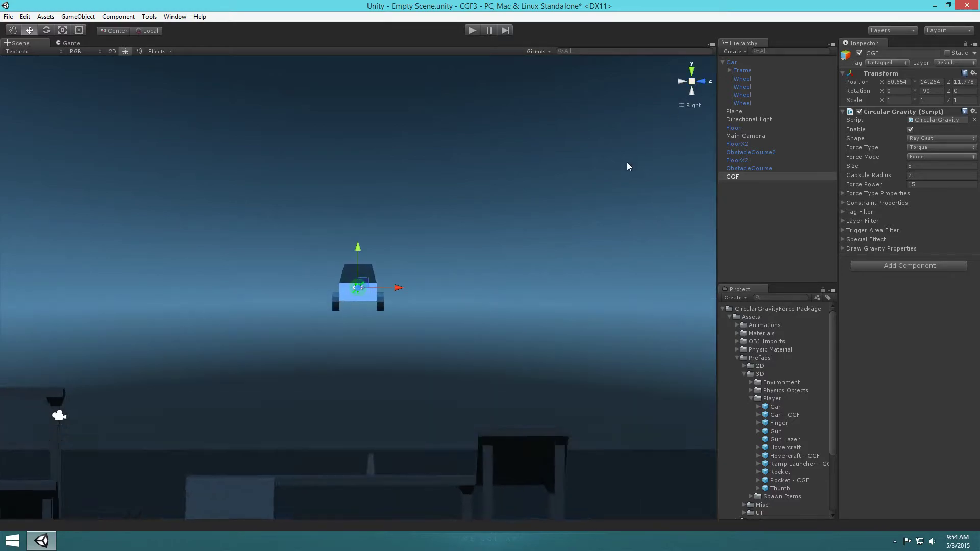
scroll(514, 300, up, 20)
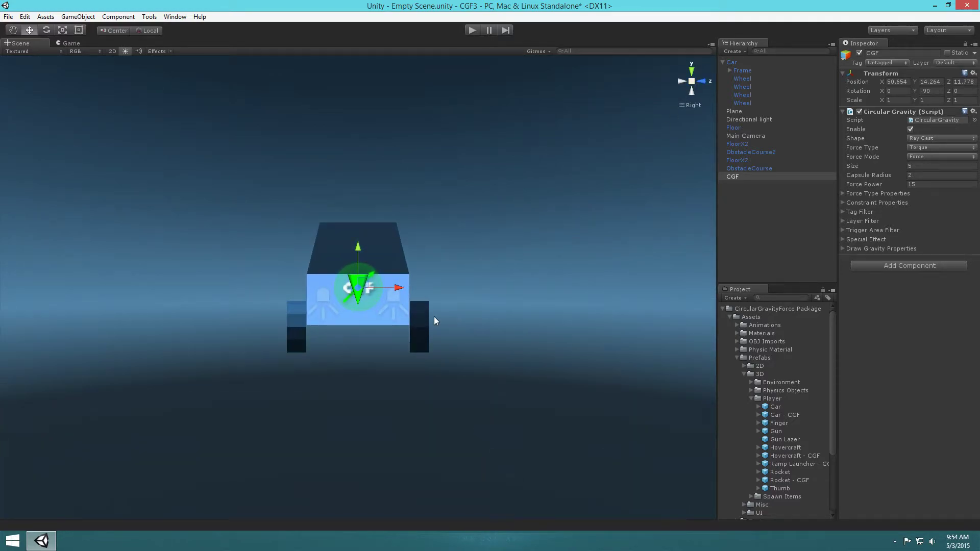
drag(368, 285, 302, 324)
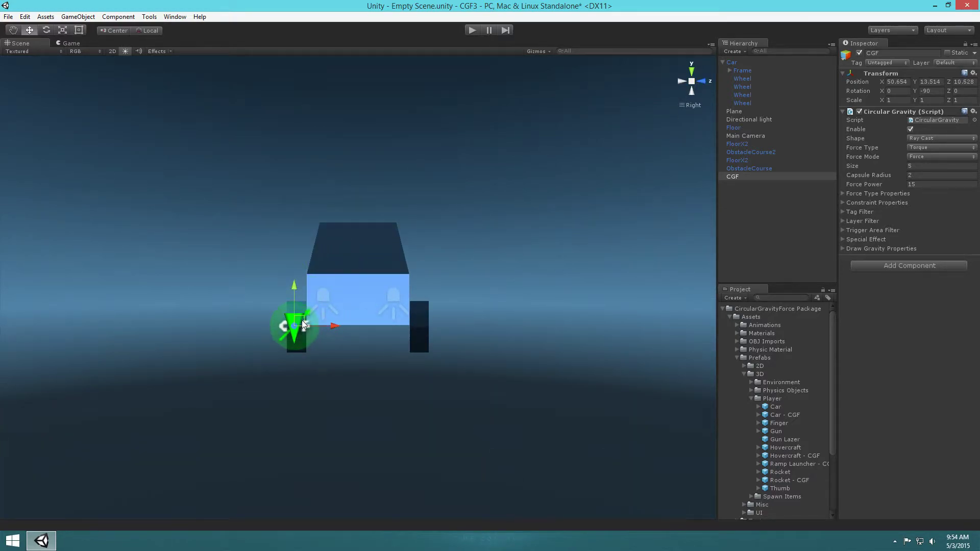
Move the CGF object along X to about 49.15 so its ray passes through both wheels on that side
click(683, 81)
middle_drag(417, 208, 541, 209)
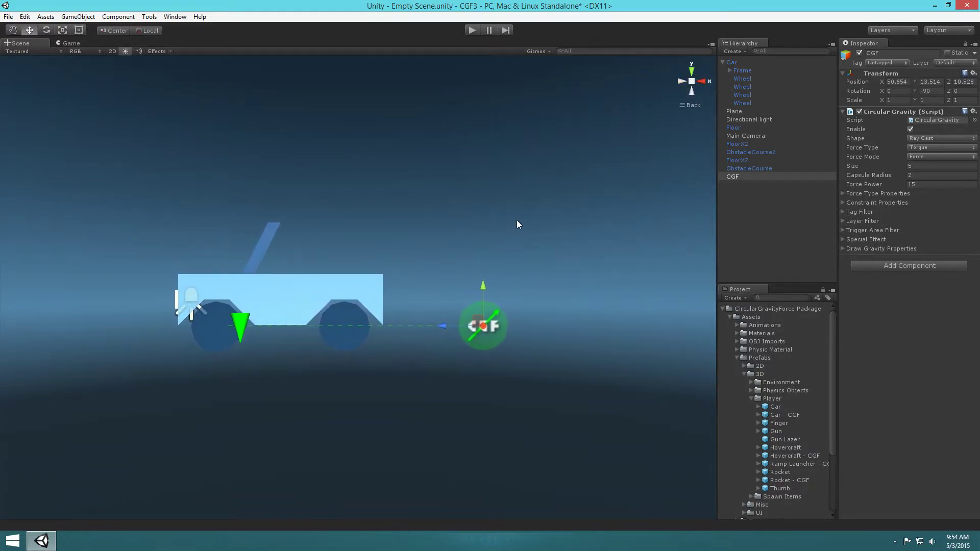
drag(441, 327, 364, 328)
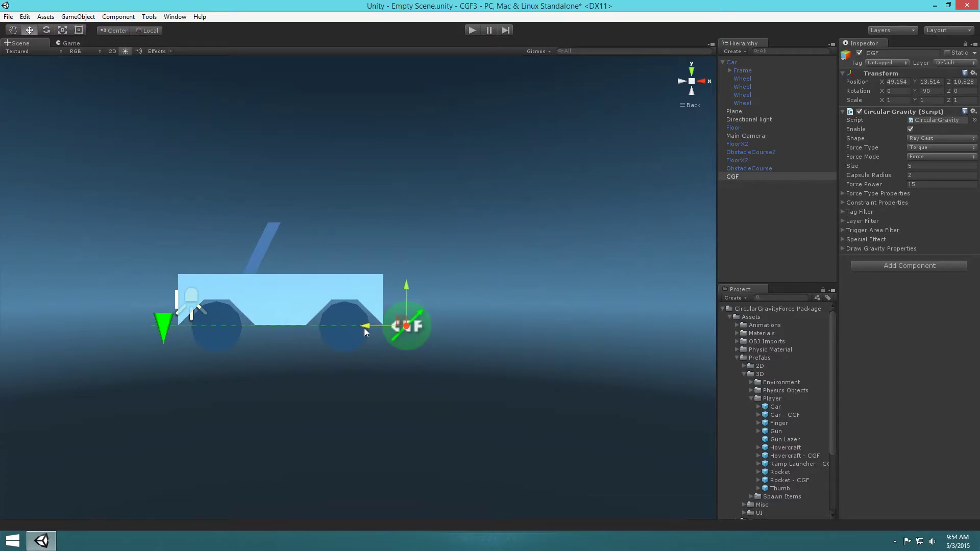
click(690, 83)
right_drag(530, 246, 448, 310)
key(w)
key(s)
key(s)
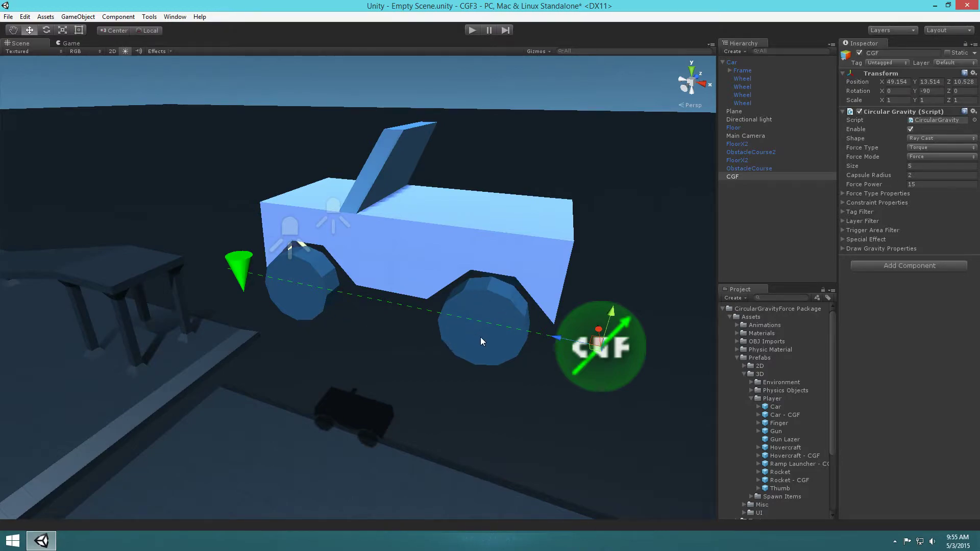
mouse_move(481, 338)
right_down()
mouse_move(503, 330)
mouse_move(498, 343)
right_up()
key(s)
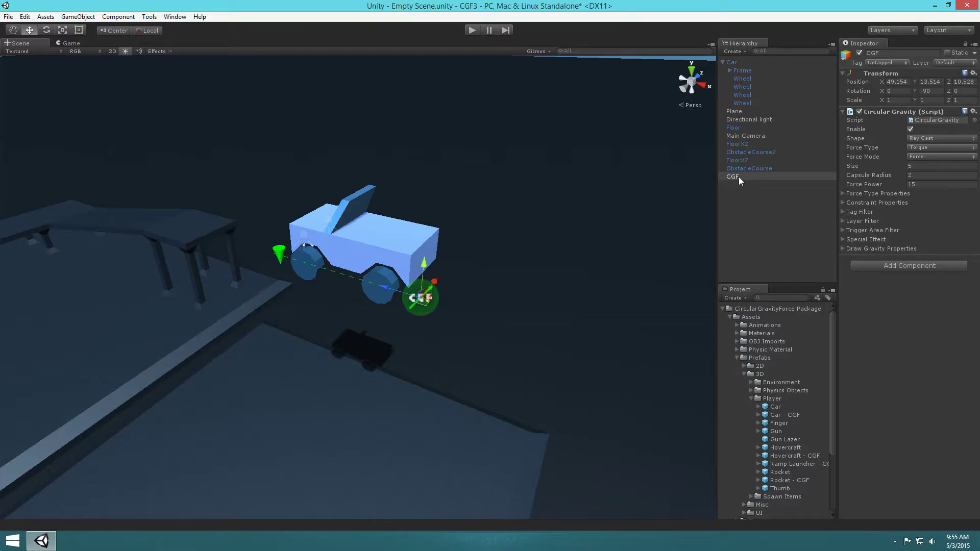
Try moving the Car to check whether the unparented CGF object follows it, and undo the move
click(730, 70)
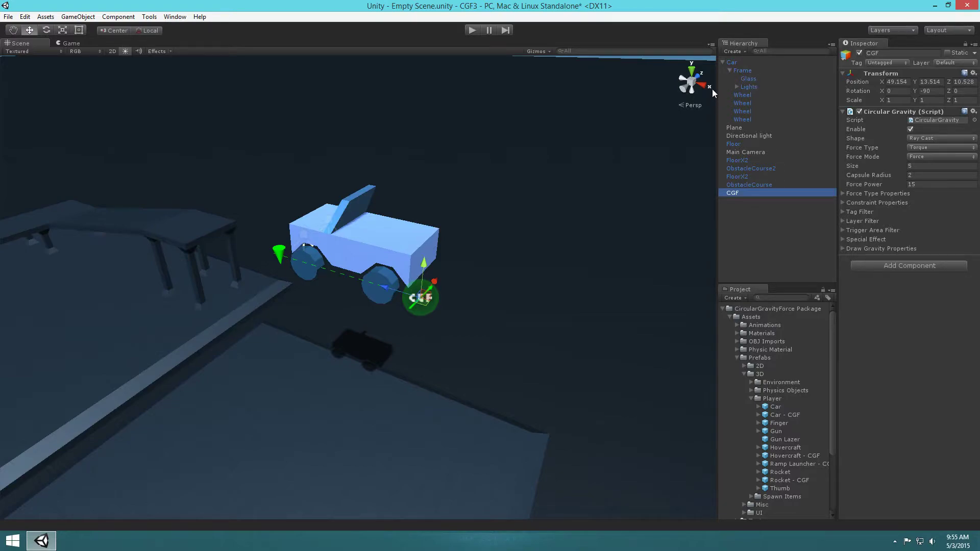
click(731, 61)
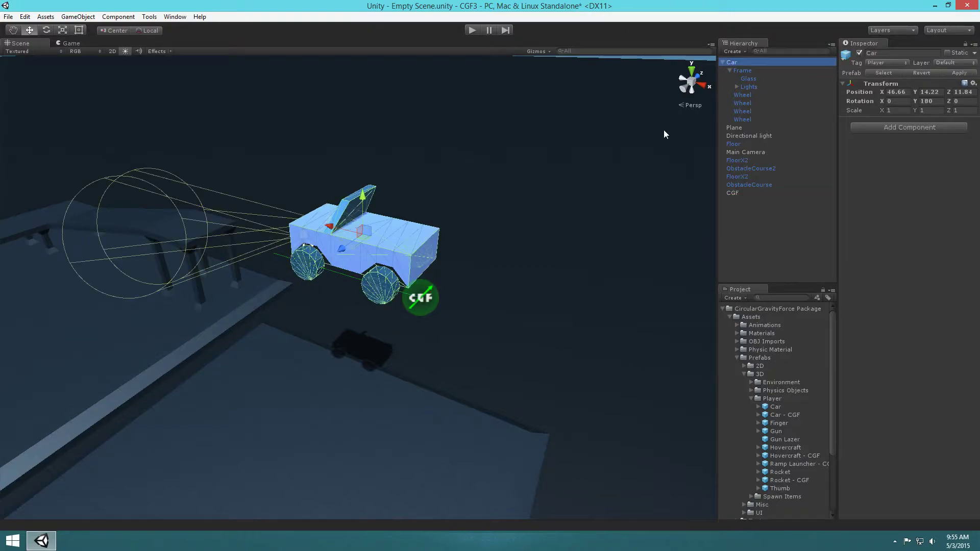
drag(375, 228, 622, 275)
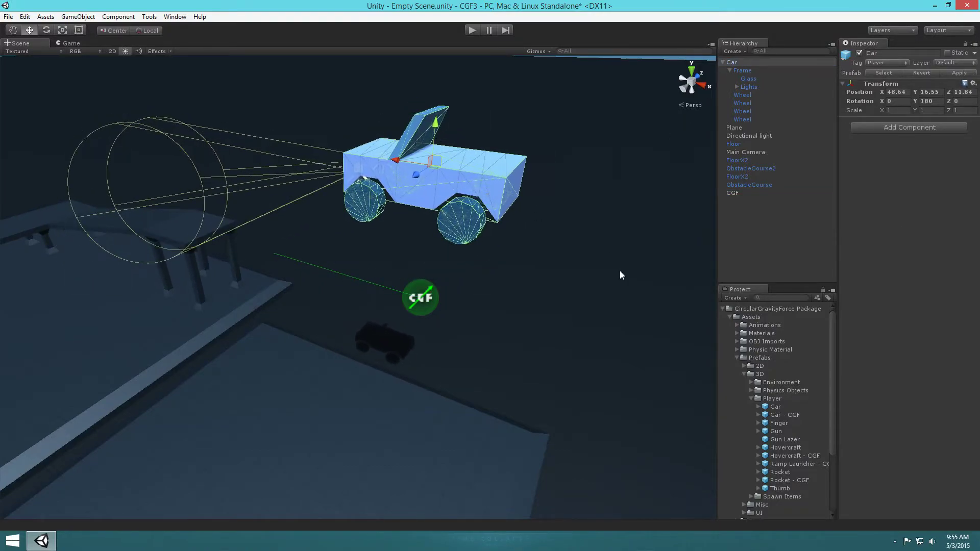
key(ctrl+z)
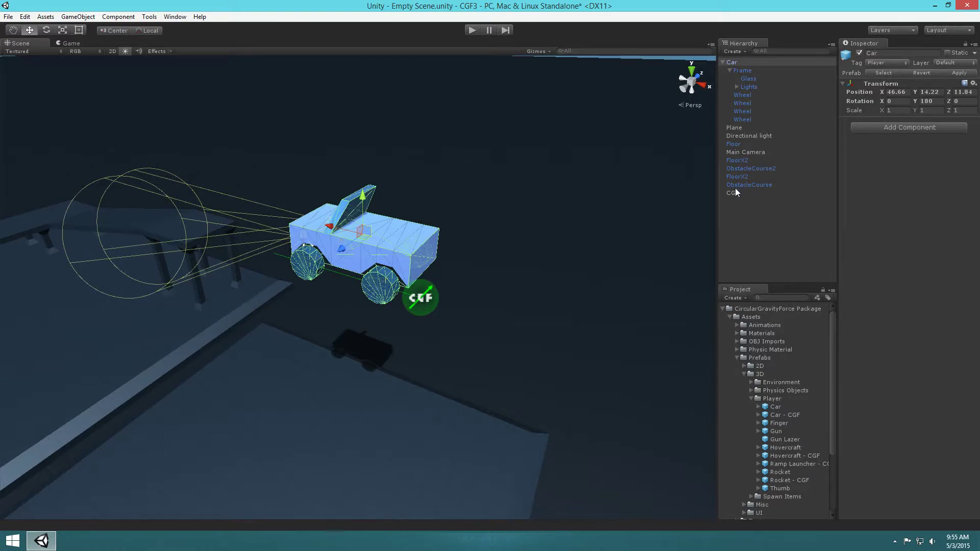
Parent the CGF object to the car's Frame and move the Car to about X 47.47, Y 15.76 to test the attachment
drag(733, 192, 741, 72)
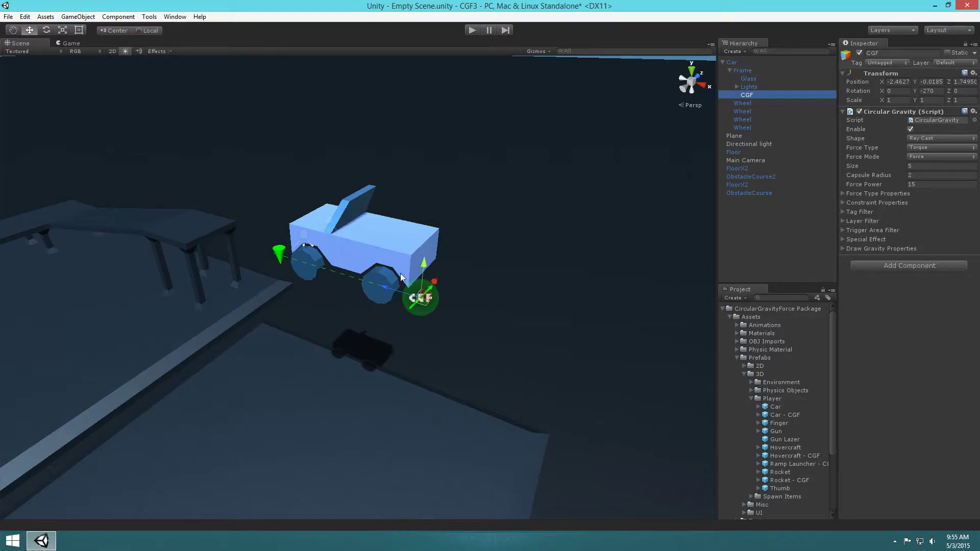
click(380, 234)
drag(366, 227, 388, 207)
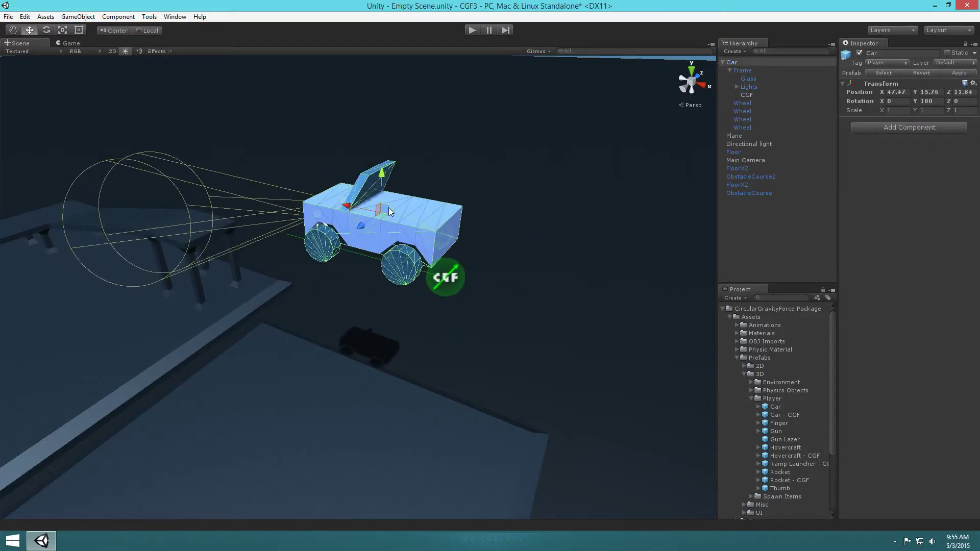
Lower the Car onto the open floor area at about X 49.93, Y 3.69
right_drag(486, 344, 407, 213)
drag(401, 118, 445, 433)
right_drag(445, 433, 400, 463)
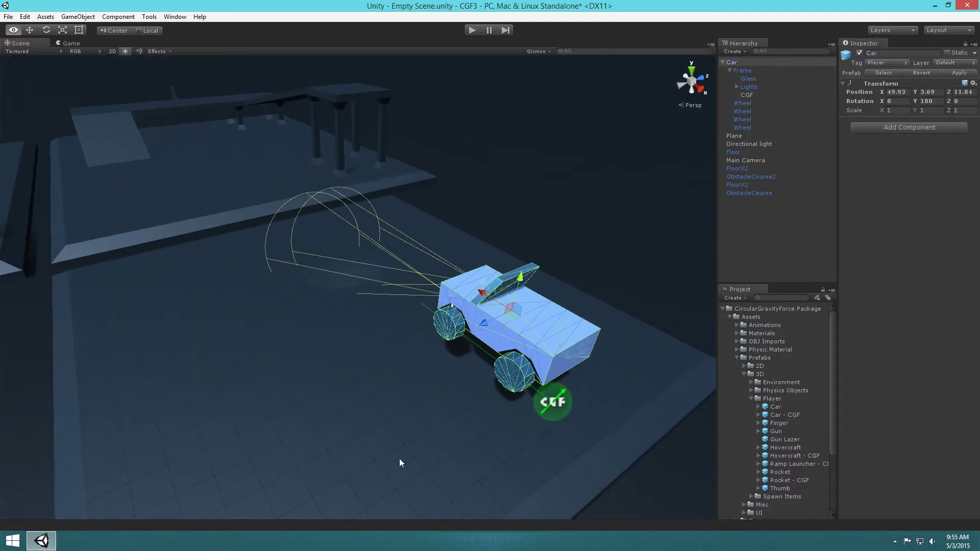
Align the Main Camera with the current scene view and play the scene to test how the torque drives the car
click(746, 161)
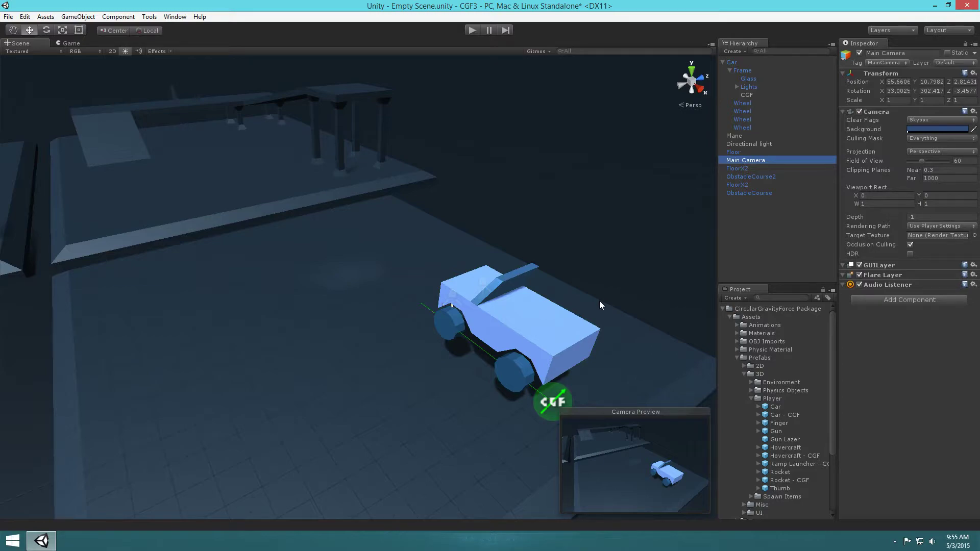
click(473, 30)
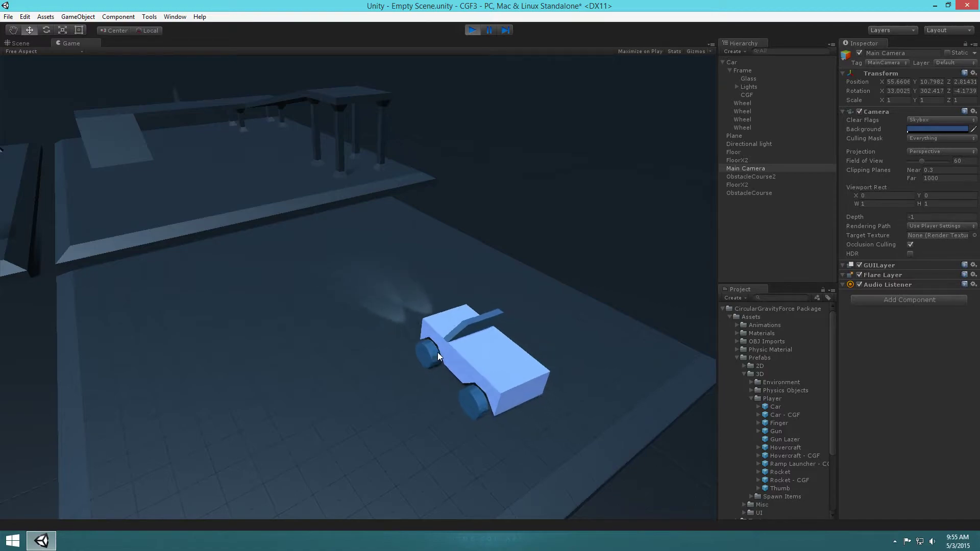
key(w)
key(d)
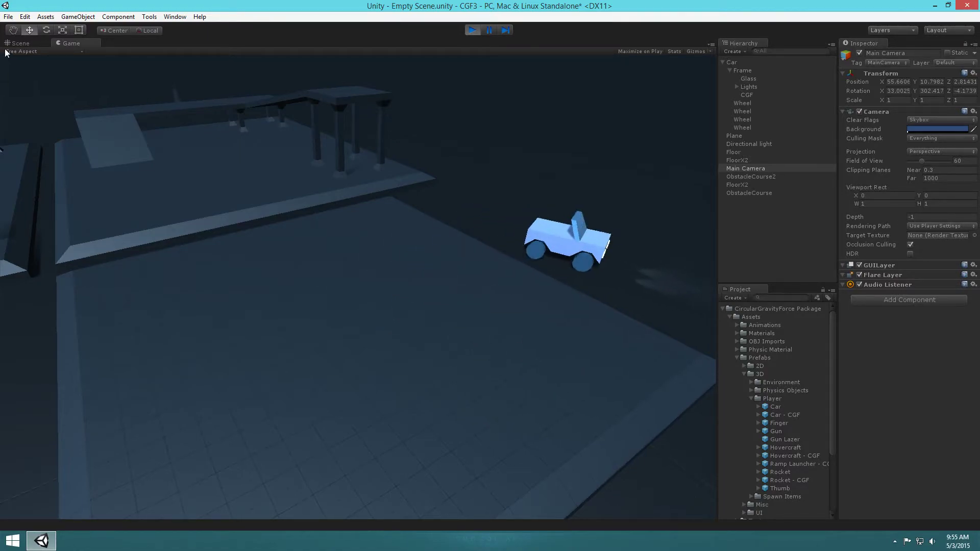
Examine the moving car and its attached CGF ray in the scene view during play
click(24, 42)
mouse_move(480, 192)
right_down()
mouse_move(538, 192)
mouse_move(488, 200)
right_up()
alt+drag(488, 200, 471, 201)
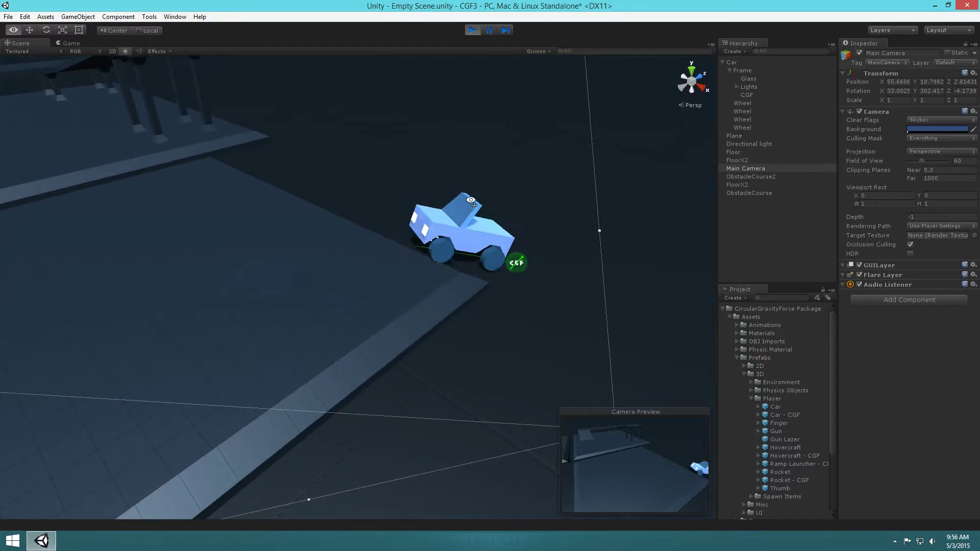
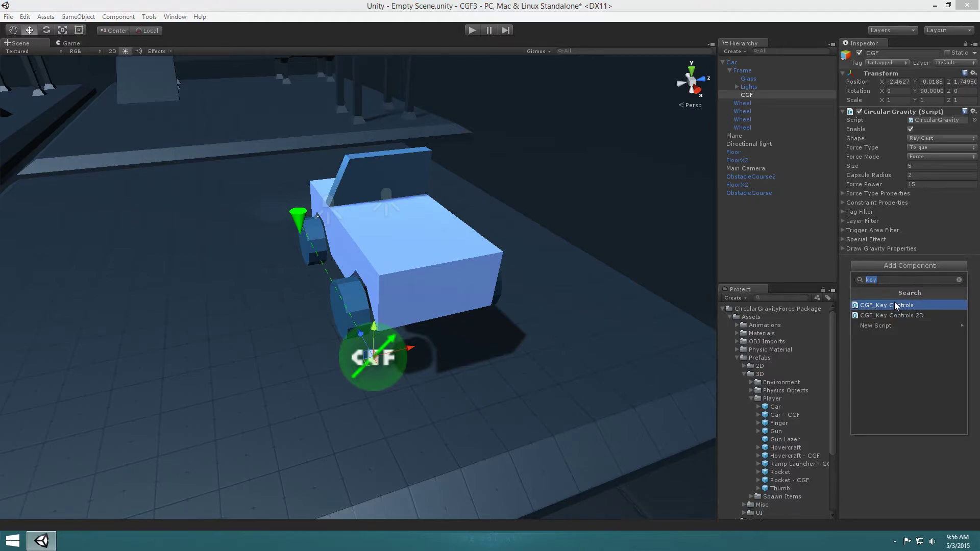
Add the CGF_Axis Controls component to the CGF object by searching for "axis"
drag(877, 280, 850, 281)
key(BackSpace)
text(axis)
click(895, 304)
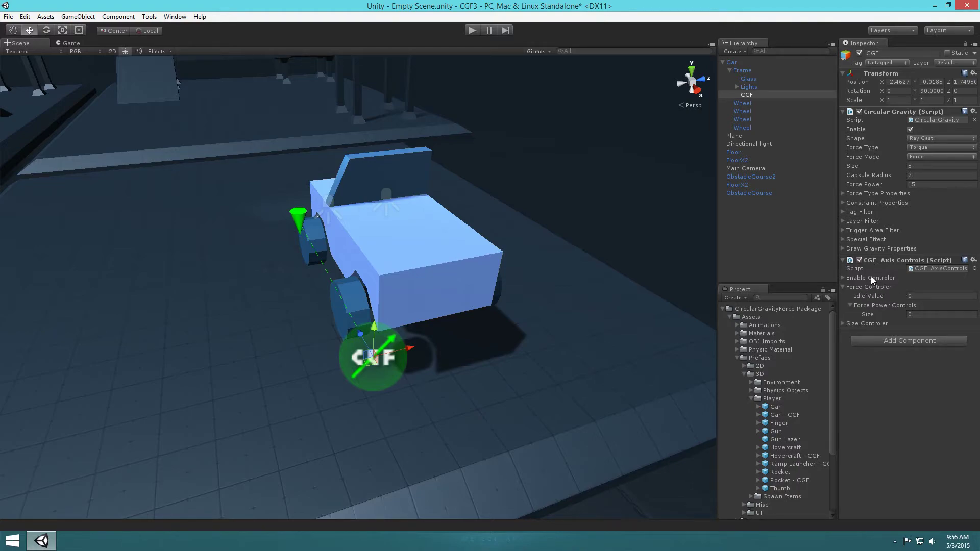
Give the force controller one force power control with button name Vertical and press value 5
click(917, 296)
click(924, 316)
text(1)
key(Return)
click(930, 333)
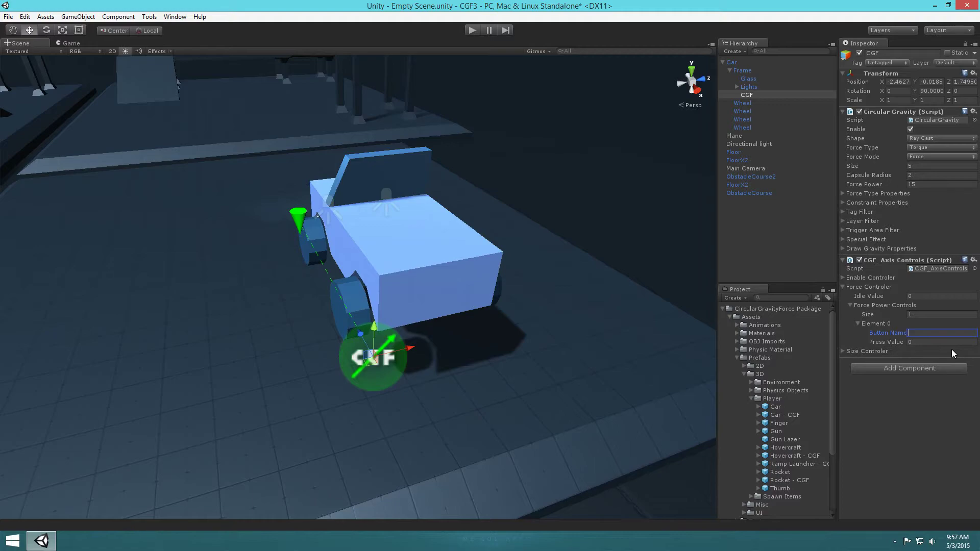
text(Vertical)
click(938, 343)
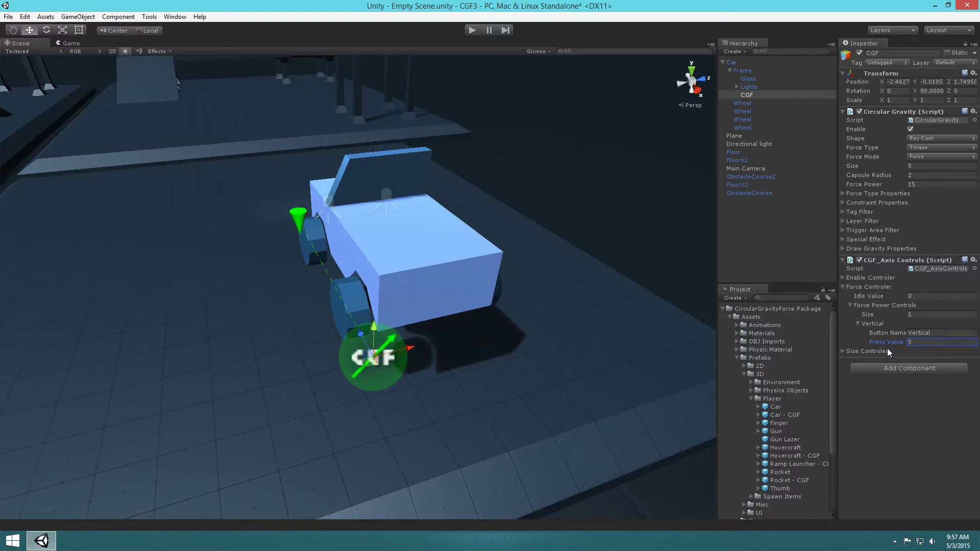
click(786, 281)
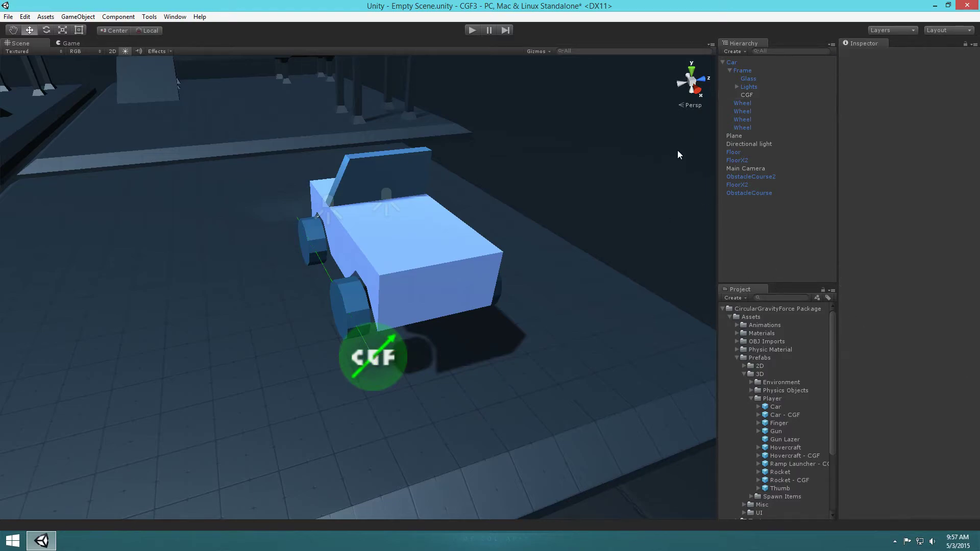
Play the scene with gizmos shown in the game view, test-drive the car forward, and stop playback
click(473, 32)
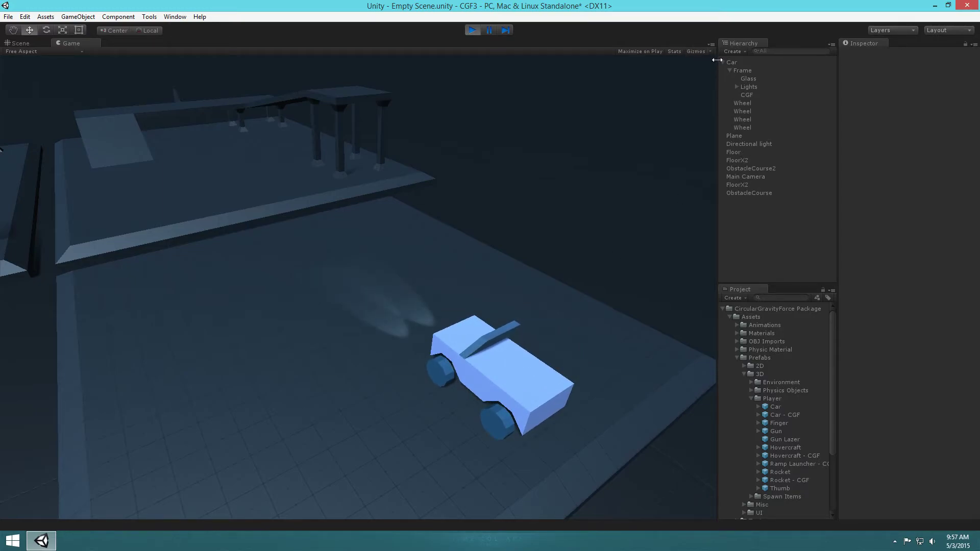
click(694, 51)
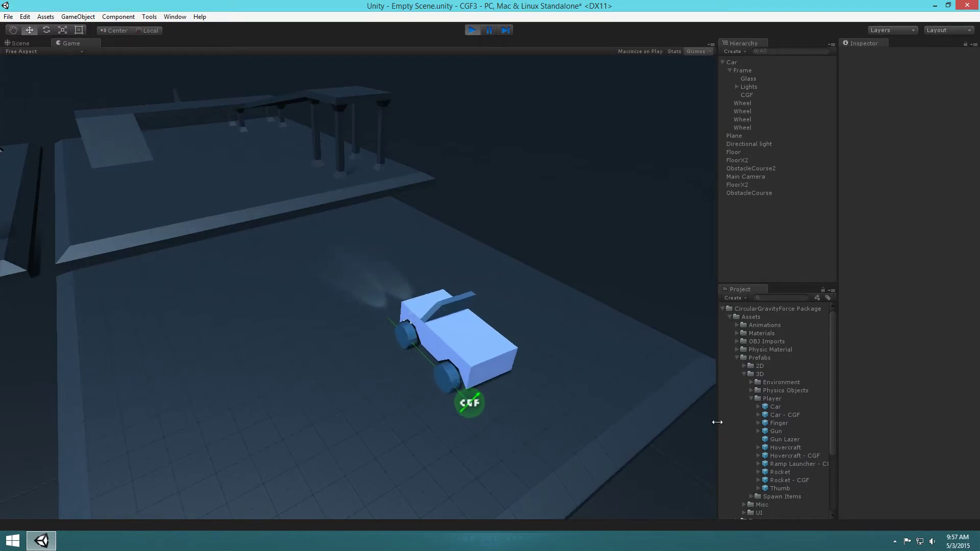
key(w)
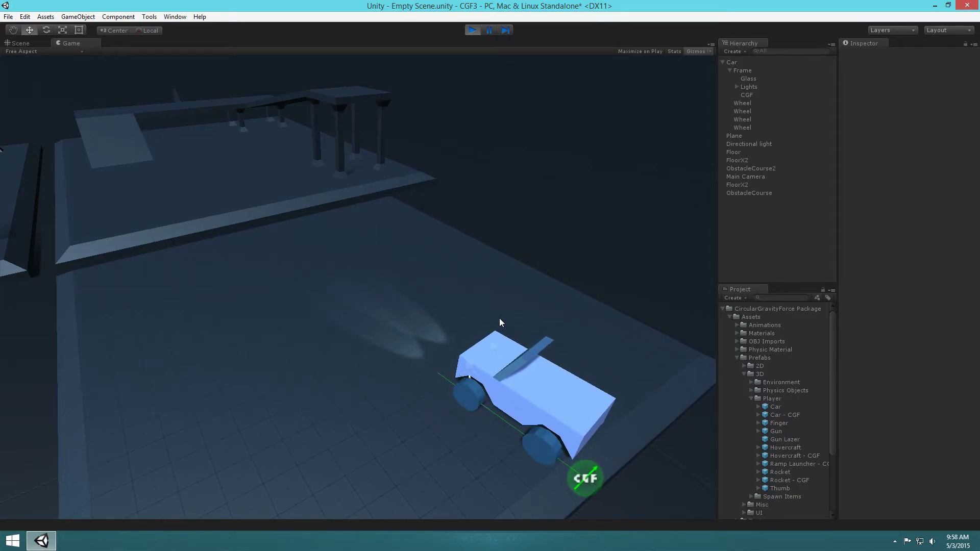
click(471, 30)
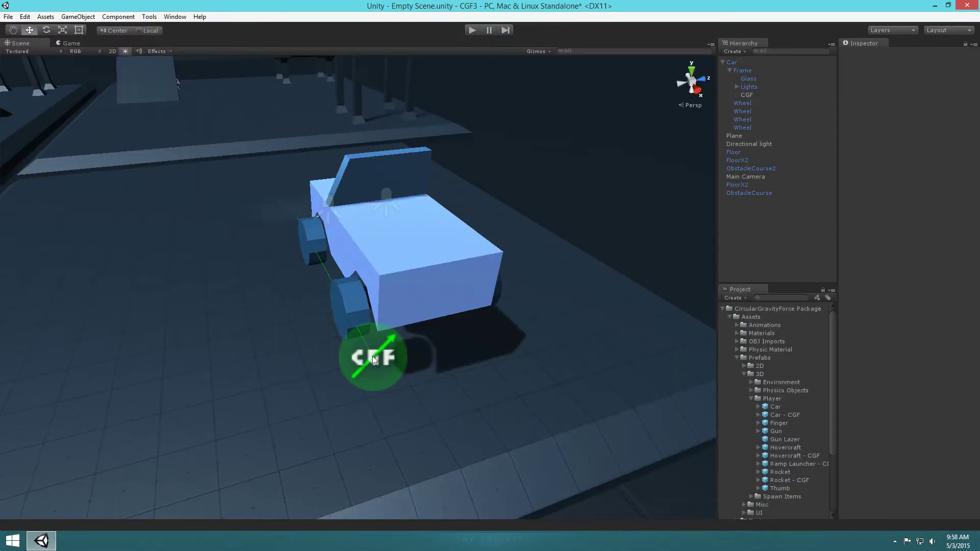
Duplicate the CGF object and move the copy to local Z -0.75, behind the wheels on the car's opposite side
click(373, 357)
alt+drag(430, 340, 524, 367)
key(ctrl+d)
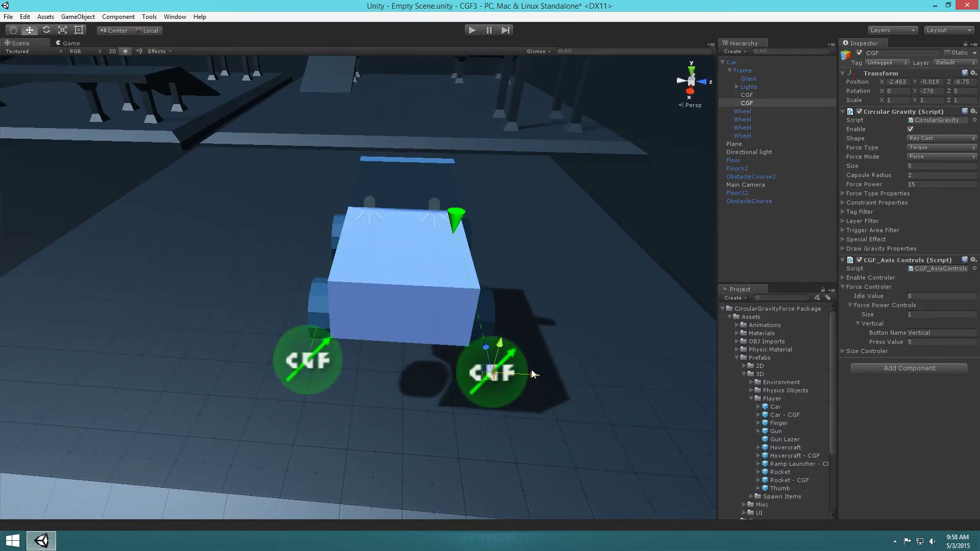
alt+drag(587, 353, 407, 396)
click(740, 264)
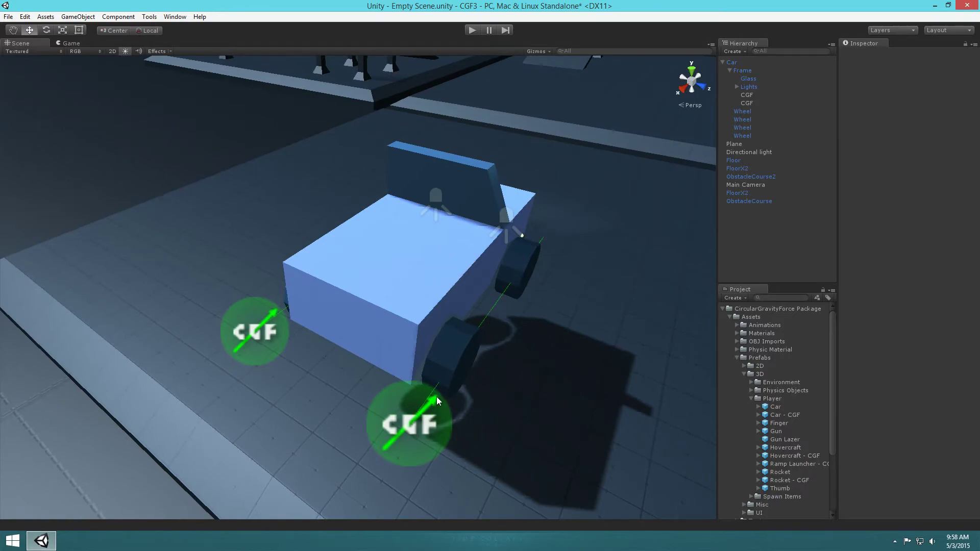
Play the scene, drive the car backward and forward with both CGF rays, and stop playback
alt+drag(451, 384, 625, 339)
key(d)
right_drag(625, 339, 625, 315)
key(a)
click(473, 30)
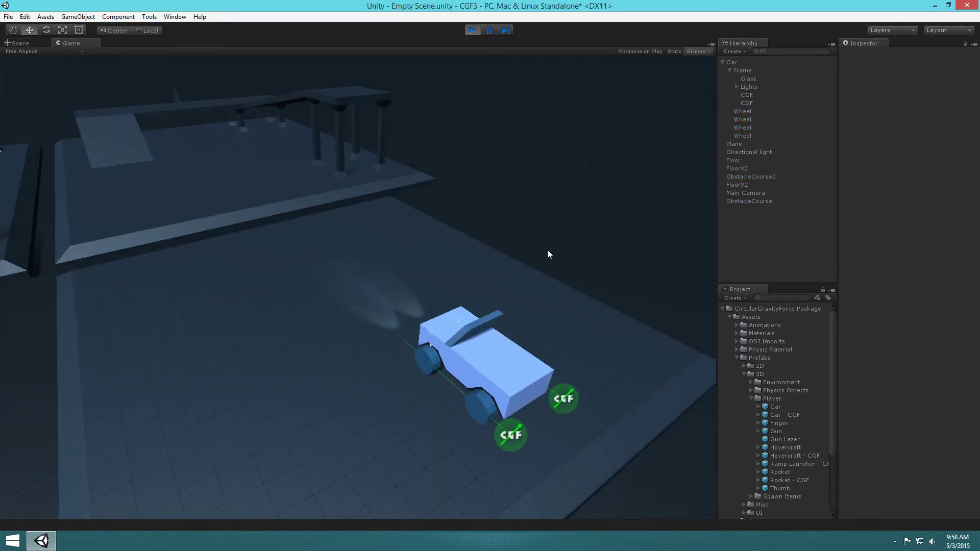
key(s)
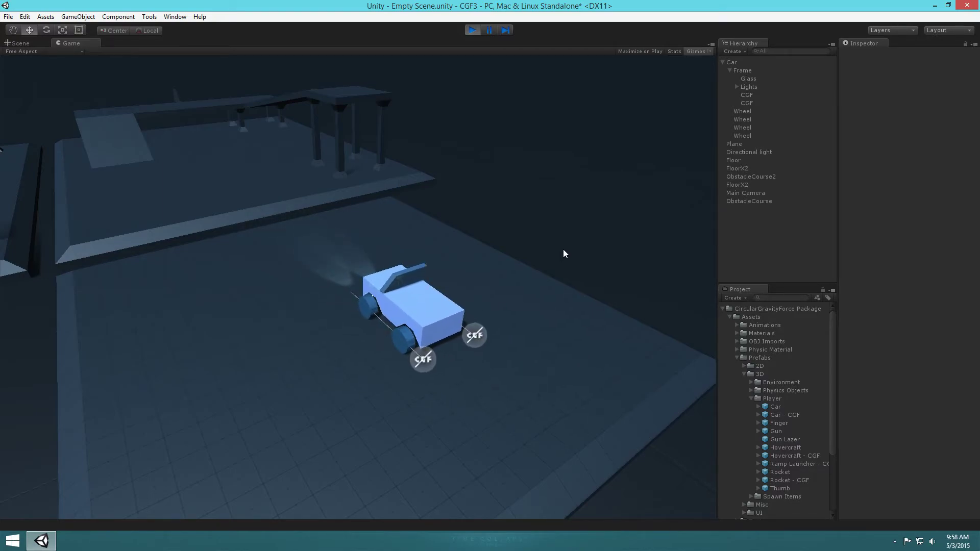
key(w)
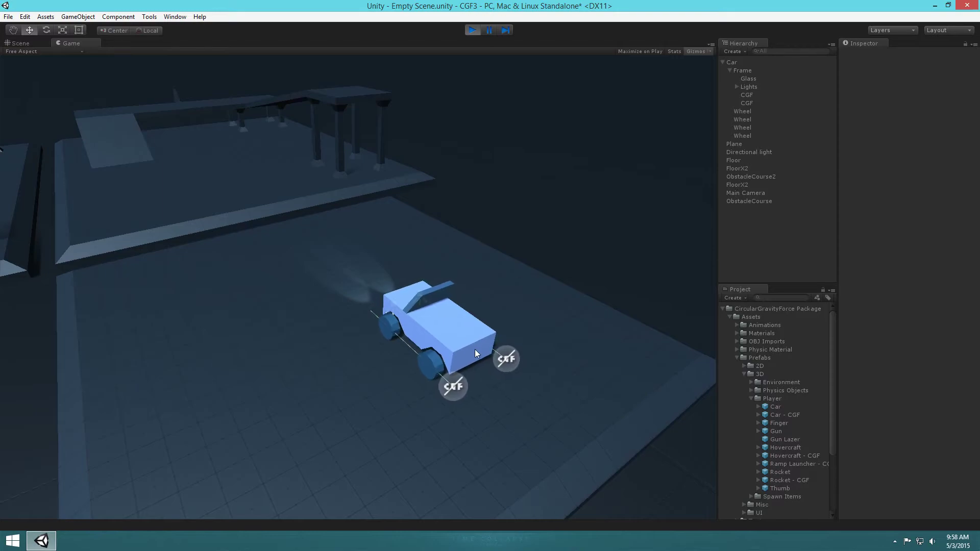
click(473, 32)
Move the Car onto the raised obstacle course walkway at about X 25.2, Y 8.91, Z 21.11
right_drag(337, 184, 491, 225)
scroll(530, 201, down, 3)
click(685, 299)
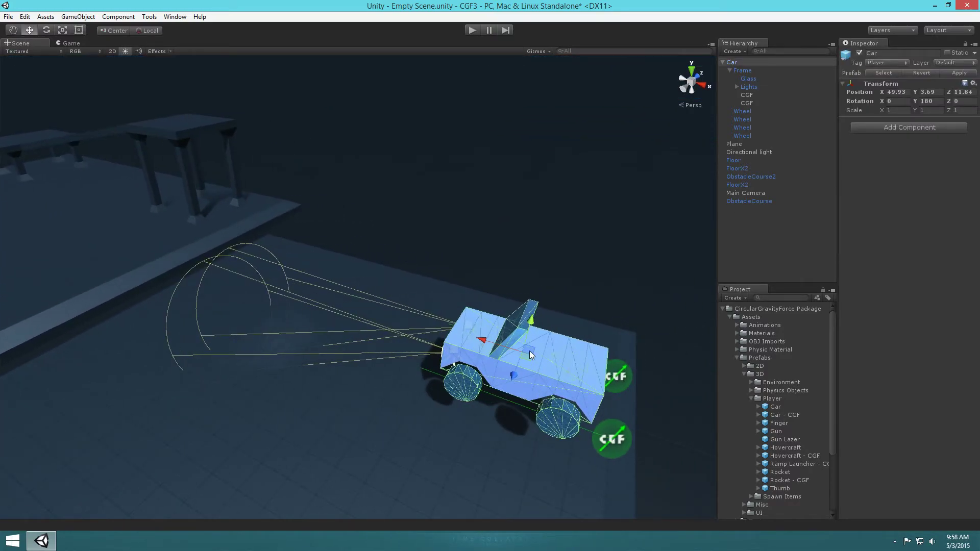
drag(530, 351, 35, 96)
right_drag(141, 115, 943, 176)
drag(189, 304, 483, 286)
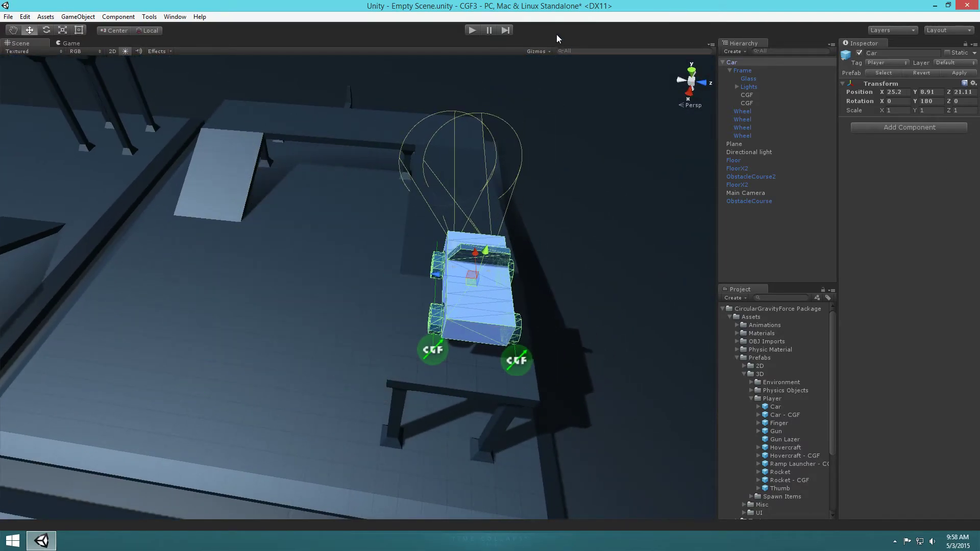
Play the scene briefly, then move the Car onto the floor facing the ramp at about X 21.45, Y 3.01, Z 5.46
click(472, 32)
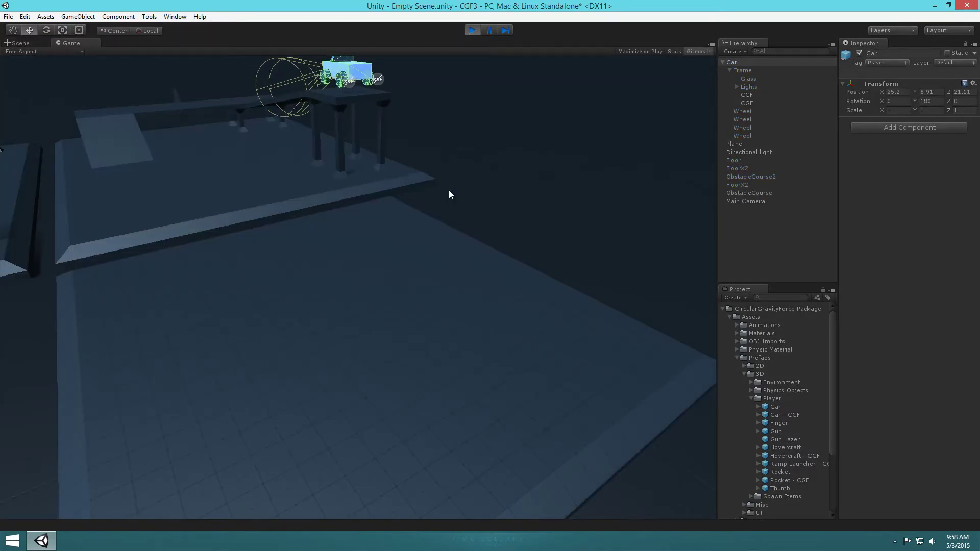
click(471, 31)
right_drag(412, 202, 421, 194)
alt+drag(421, 194, 51, 154)
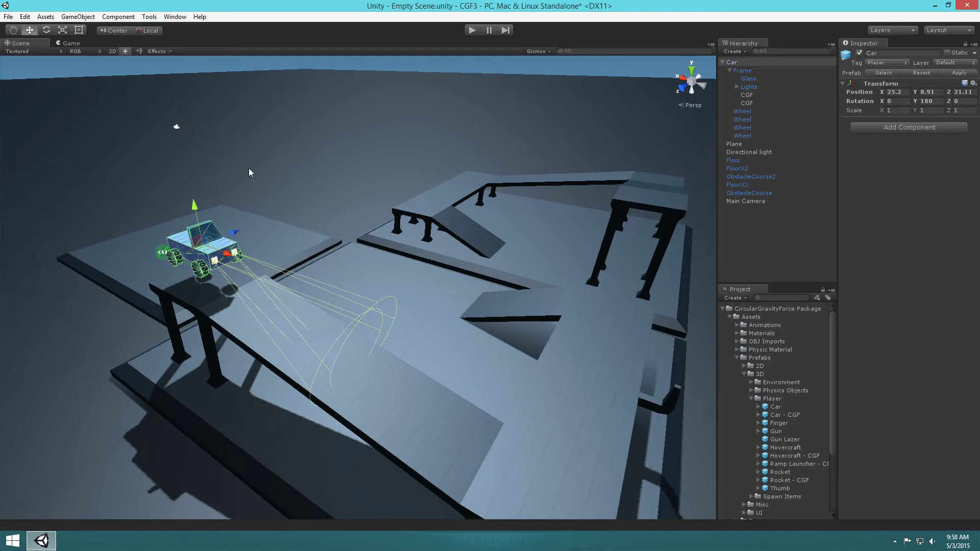
alt+drag(511, 273, 948, 356)
right_drag(948, 356, 944, 291)
drag(678, 112, 287, 317)
right_drag(341, 231, 396, 213)
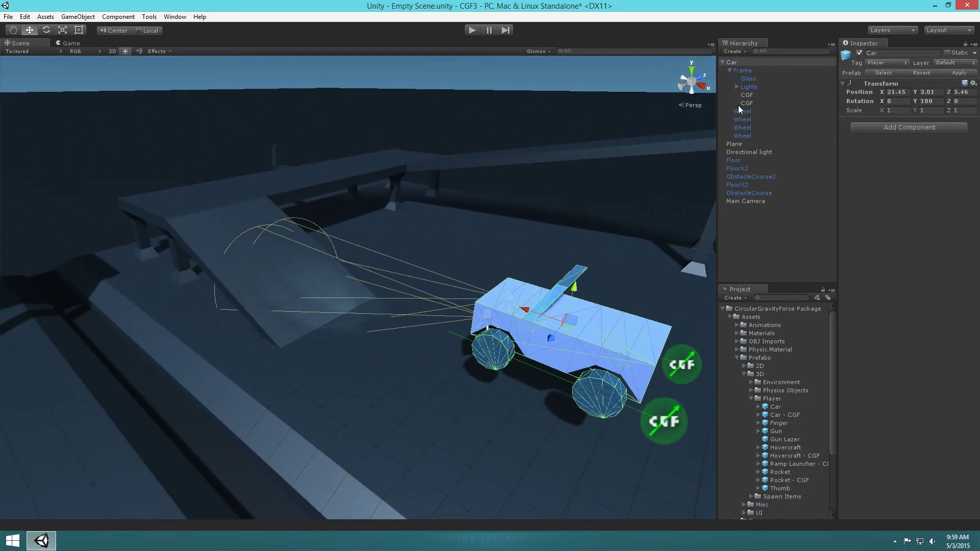
Align the Main Camera with the current scene view of the car and ramp
click(738, 201)
key(ctrl+shift+f)
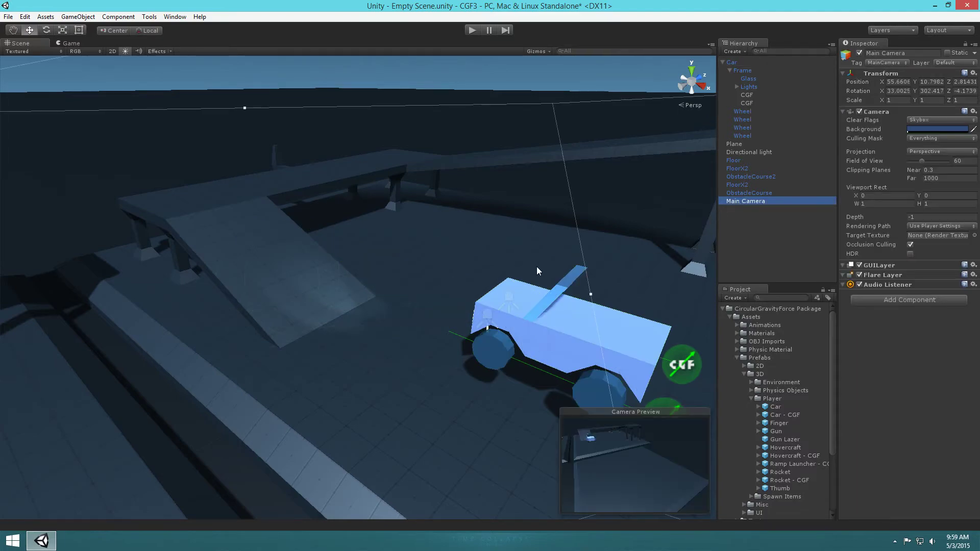
Play the scene, drive the car forward toward the ramp, and stop playback
click(473, 30)
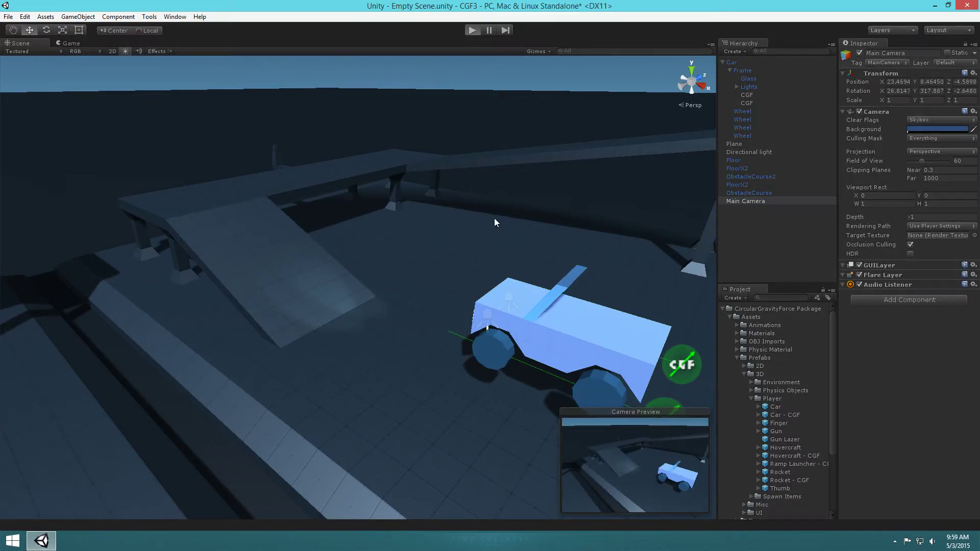
key(w)
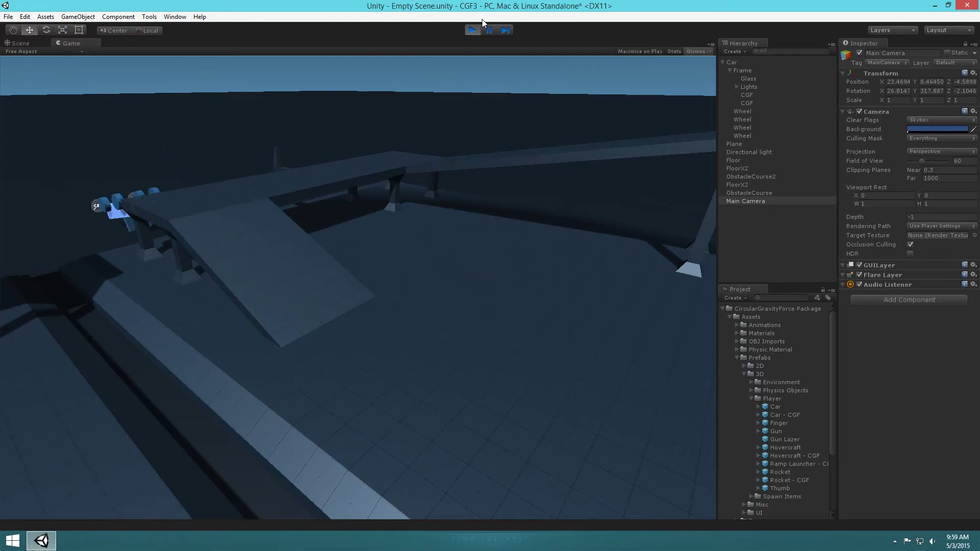
click(472, 30)
On the first CGF, raise the force power controls to 2 and name the second one's button Horizontal, keeping press value 5
alt+drag(485, 222, 562, 223)
key(d)
right_drag(562, 223, 468, 251)
key(w)
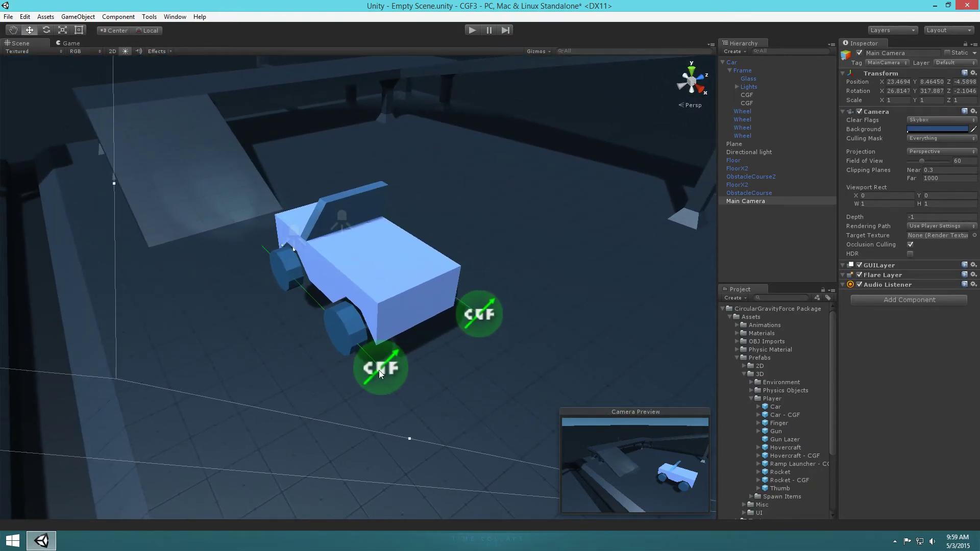
click(382, 368)
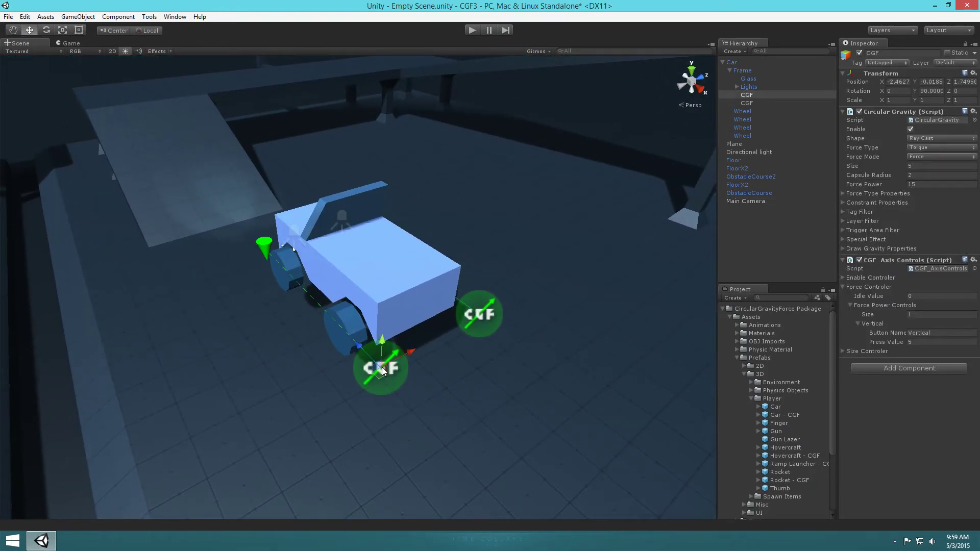
alt+drag(499, 367, 449, 364)
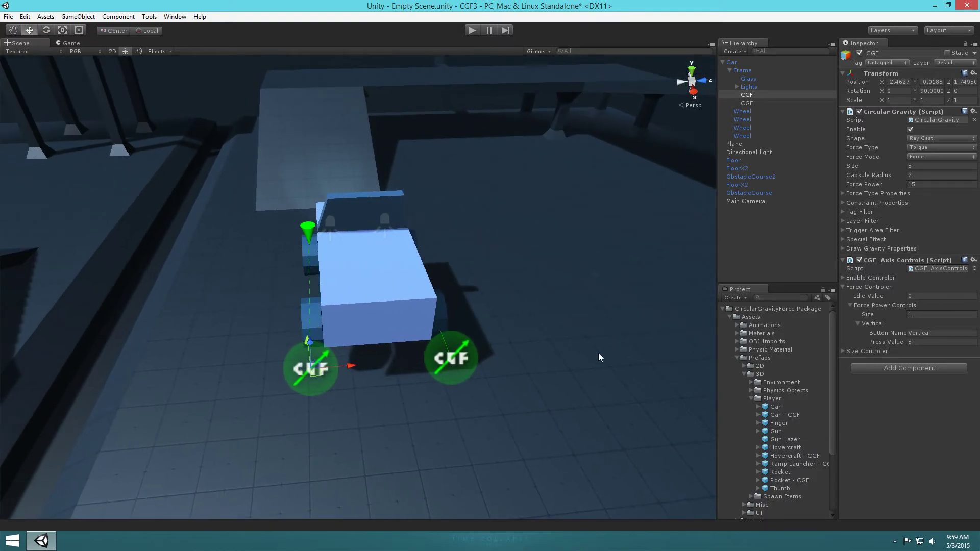
click(927, 316)
text(2)
key(Tab)
click(922, 361)
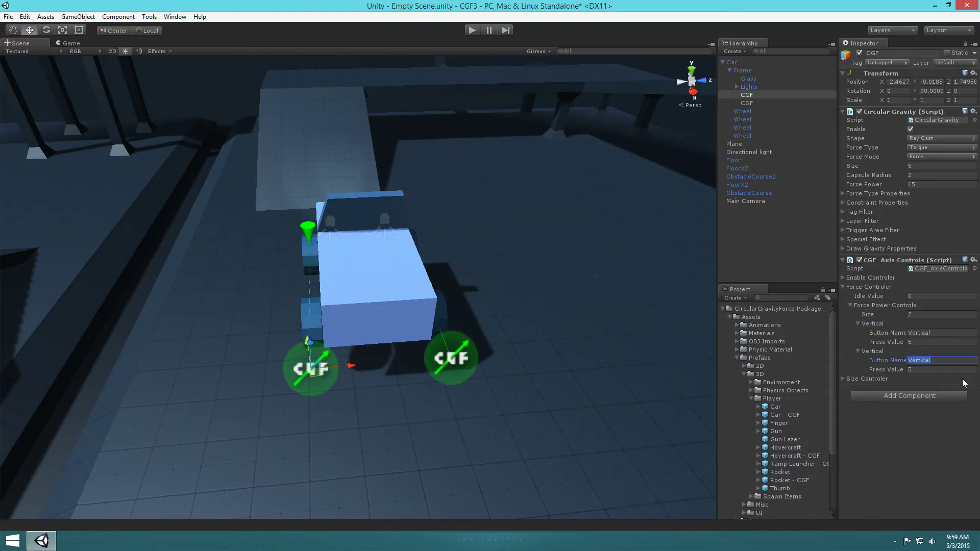
text(Horizontal)
key(Tab)
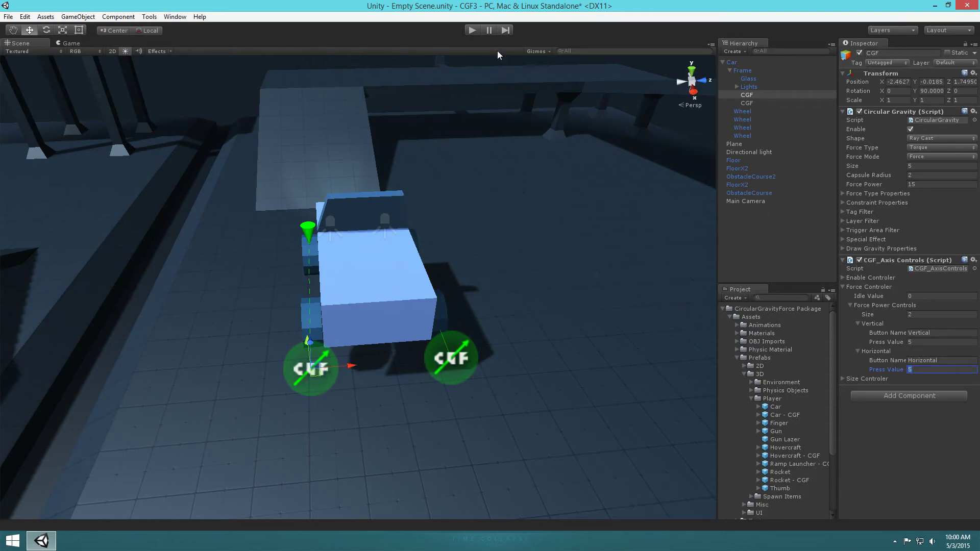
On the CGF at Z -0.75, set two force power controls, naming the second one's button Horizontal with press value -5
click(451, 359)
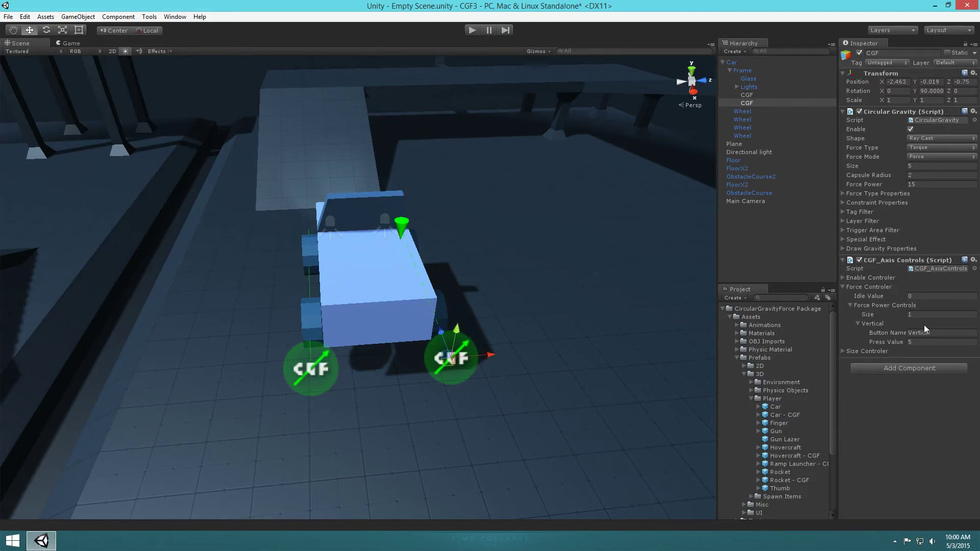
click(938, 313)
text(2)
key(Return)
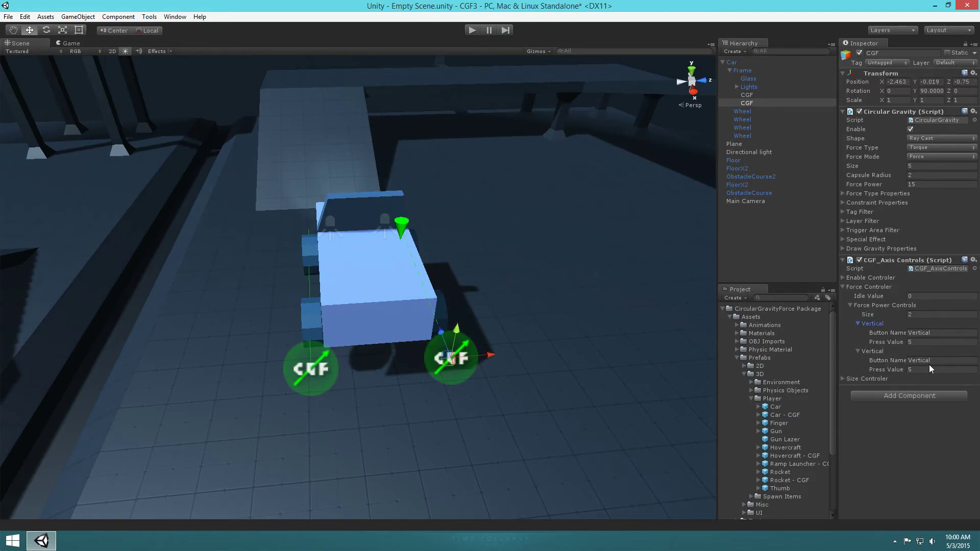
click(939, 360)
text(Horizontal)
key(Tab)
key(Home)
text(-)
Play the scene, steer the car both ways with the horizontal axis, and stop playback
click(473, 31)
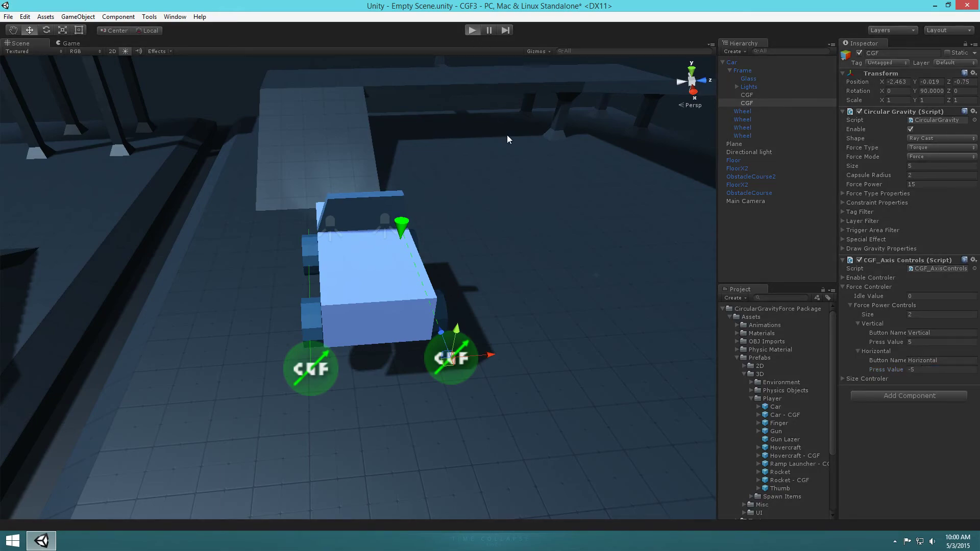
key(d)
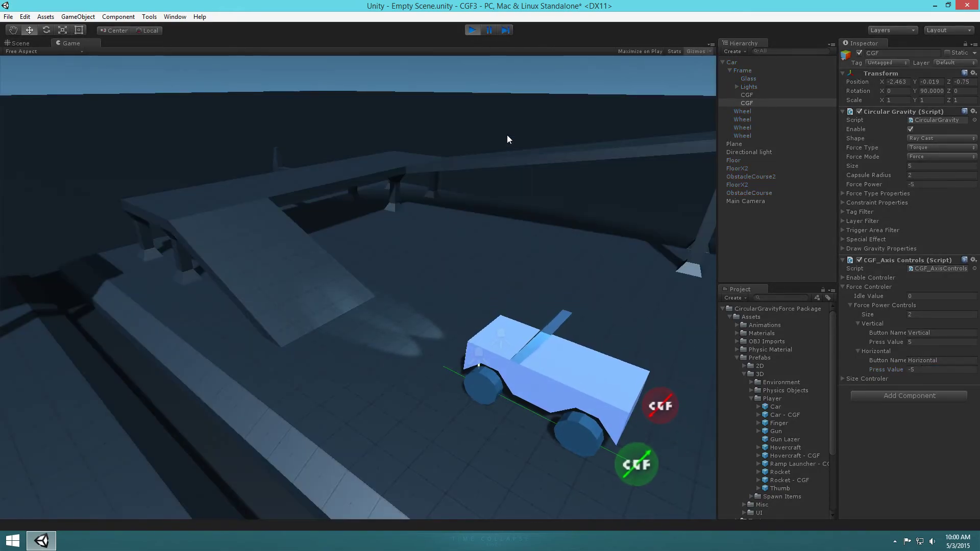
key(a)
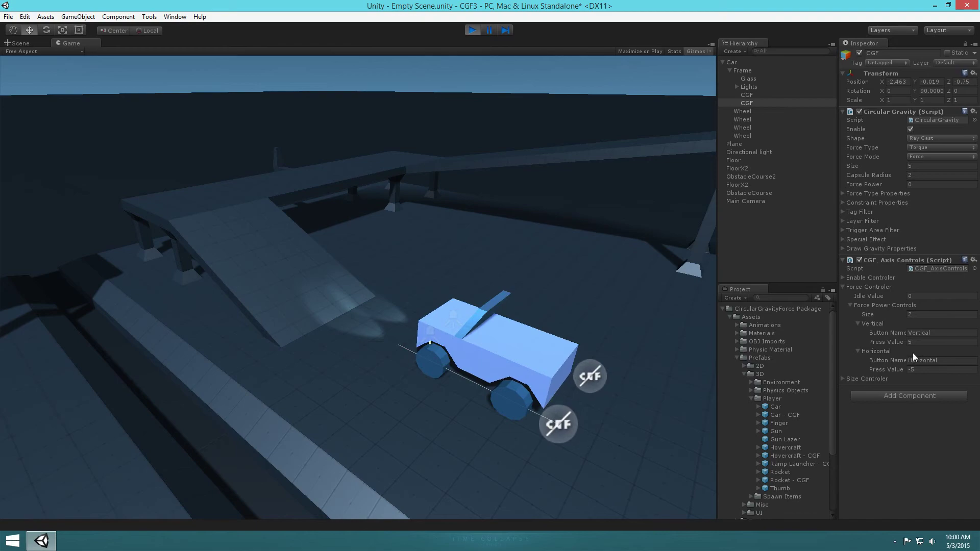
click(474, 31)
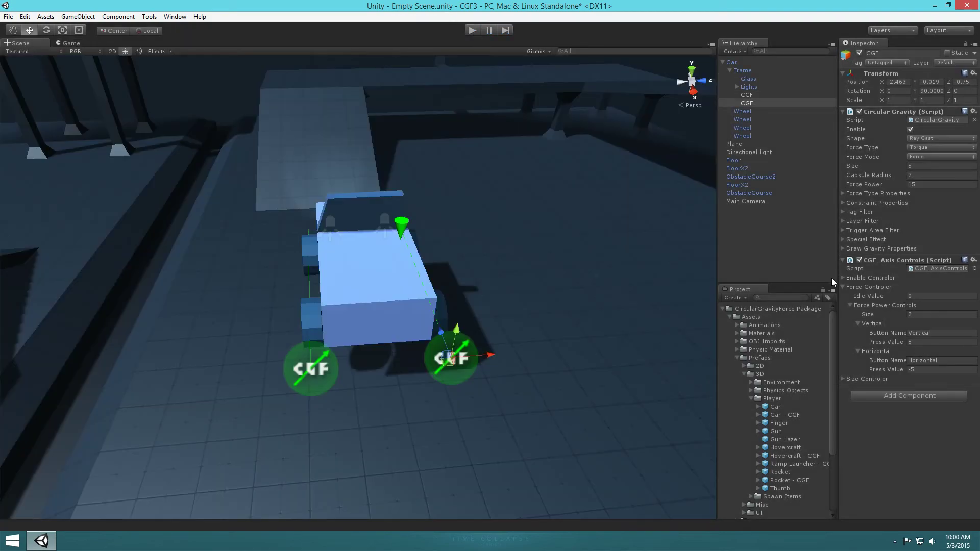
Set both the Vertical and Horizontal press values of the first CGF to 15
click(753, 94)
click(751, 103)
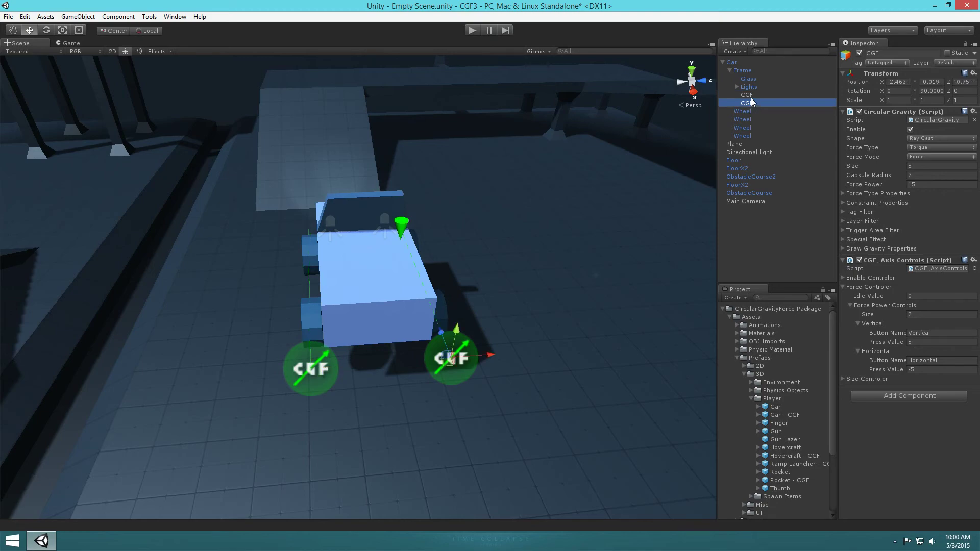
click(751, 95)
click(918, 343)
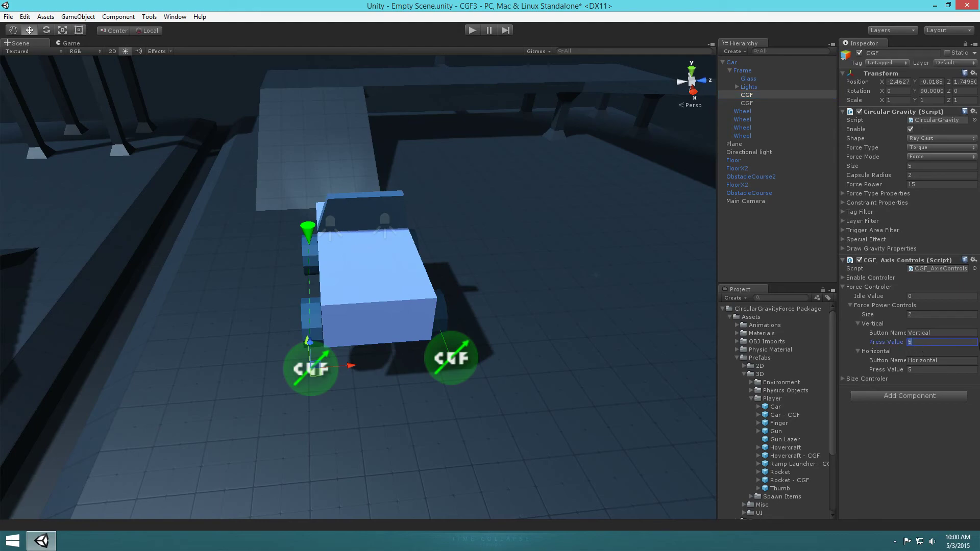
text(1)
click(909, 369)
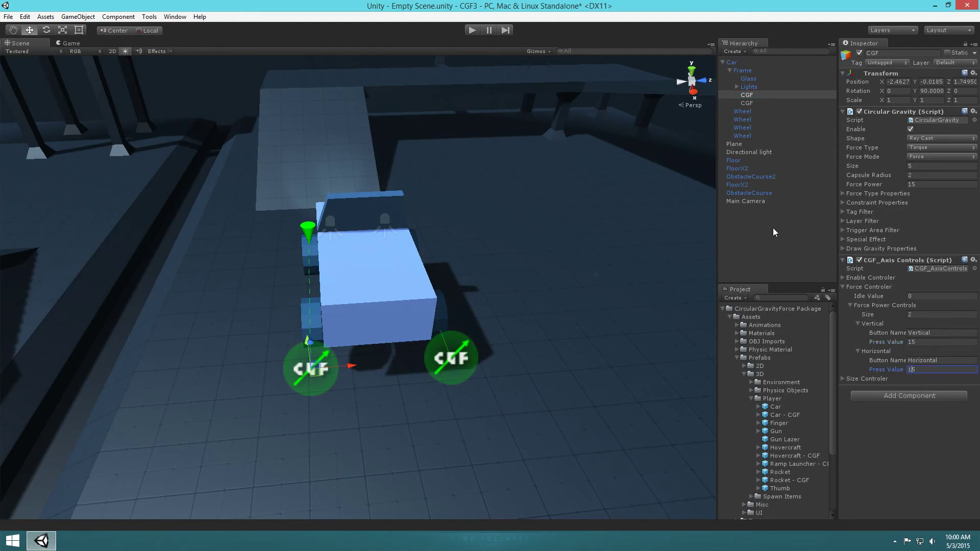
On the CGF at Z -0.75, set the Vertical press value to 15 and the Horizontal press value to -15
click(747, 104)
click(907, 341)
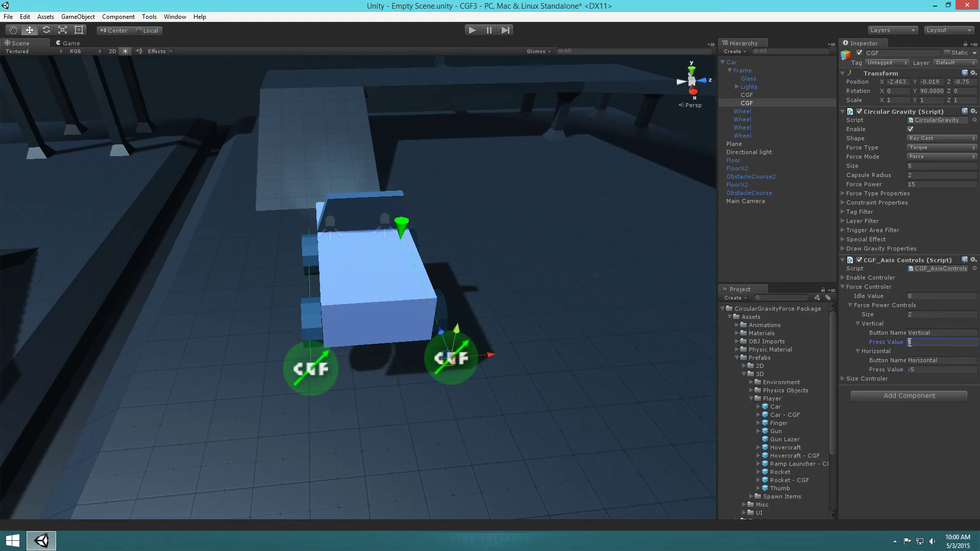
text(15)
click(913, 369)
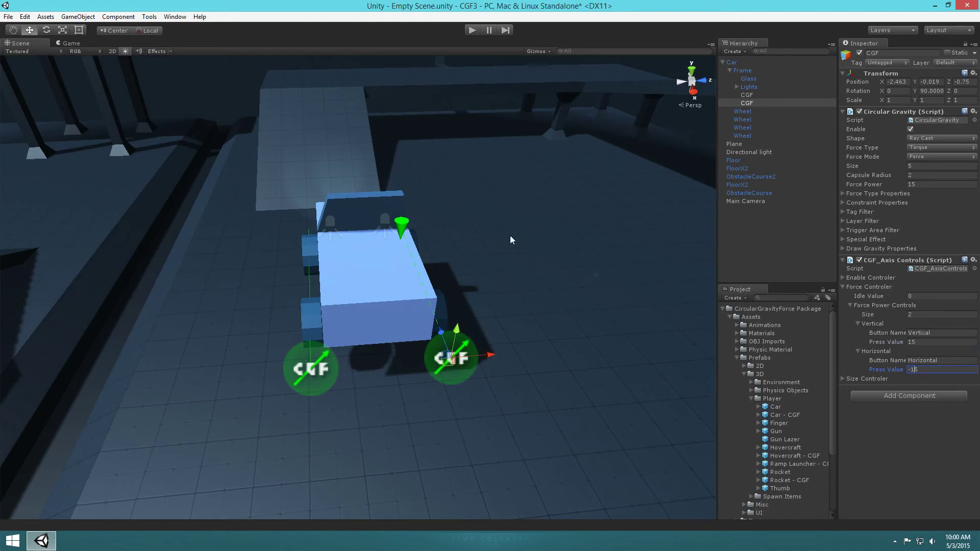
key(Return)
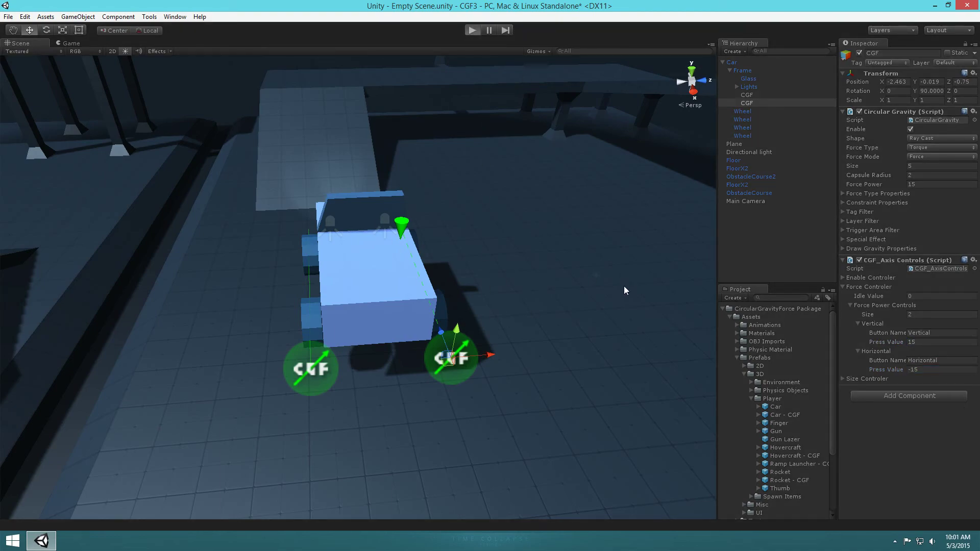
Play the scene, drive and steer the car up the ramp onto the raised walkway, and stop playback
key(ctrl+p)
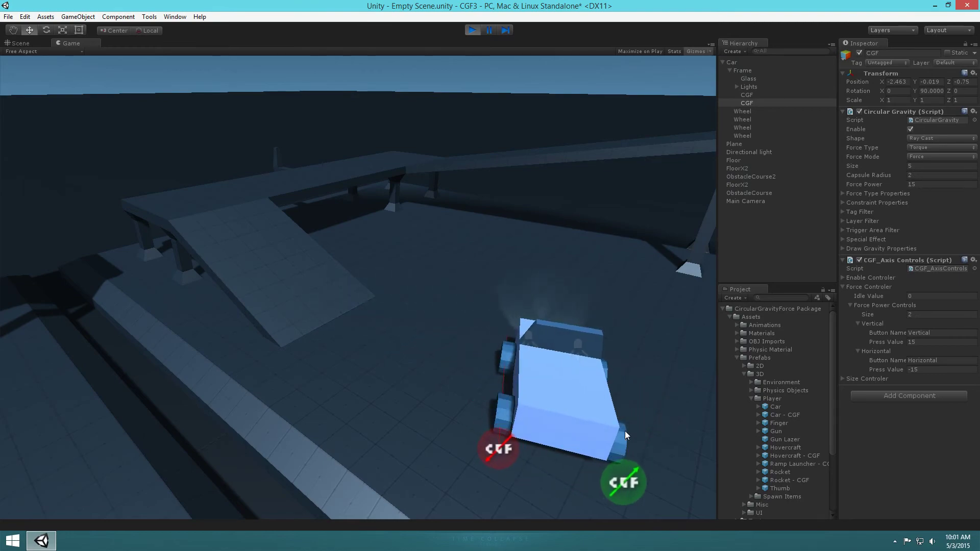
key(w)
key(d)
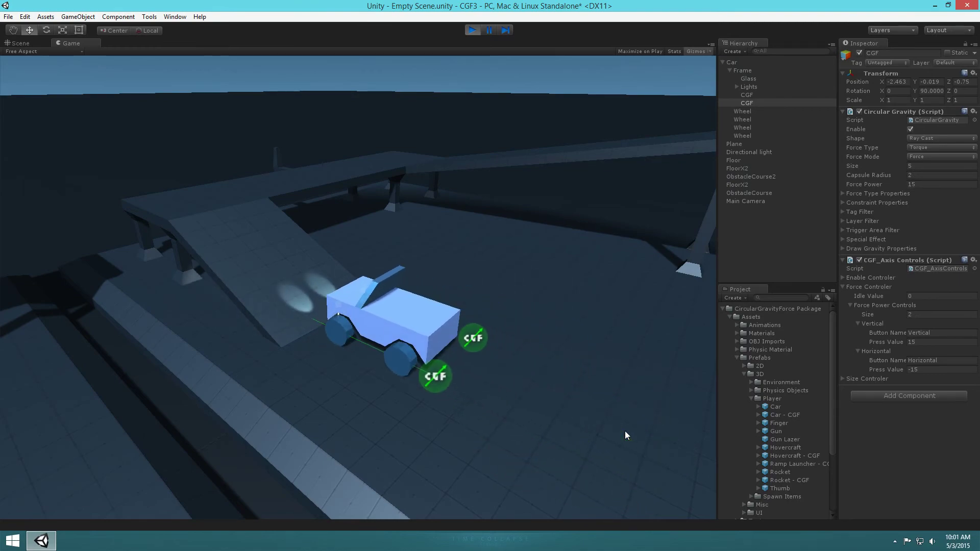
key(Left)
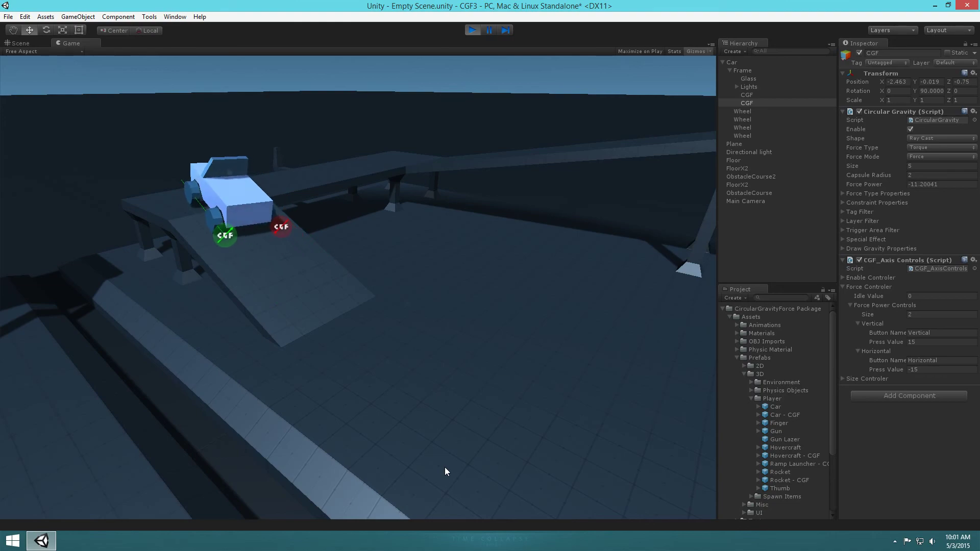
key(d)
key(Up)
key(Left)
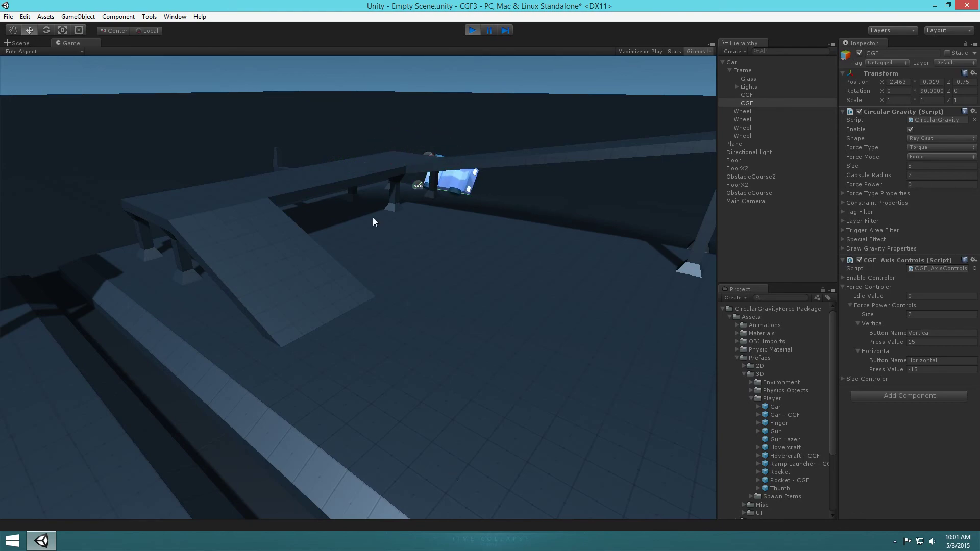
click(472, 30)
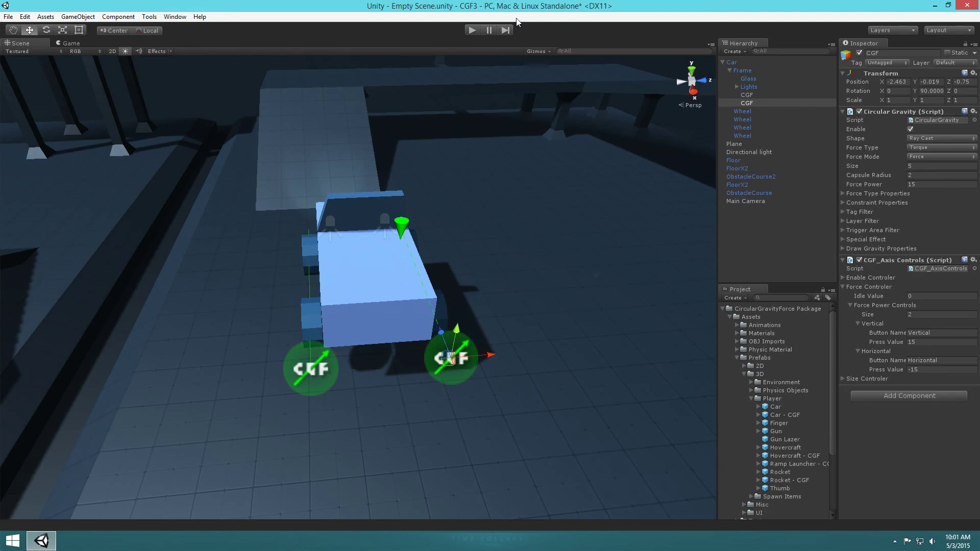
Play the scene again and test-drive the car, turning both ways, reversing, and driving onto the ramp
key(ctrl+p)
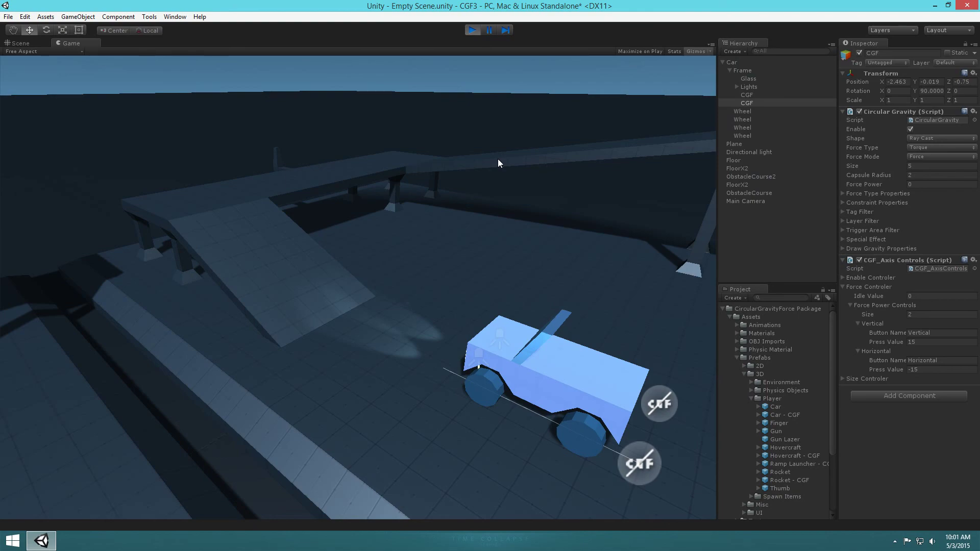
key(d)
key(a)
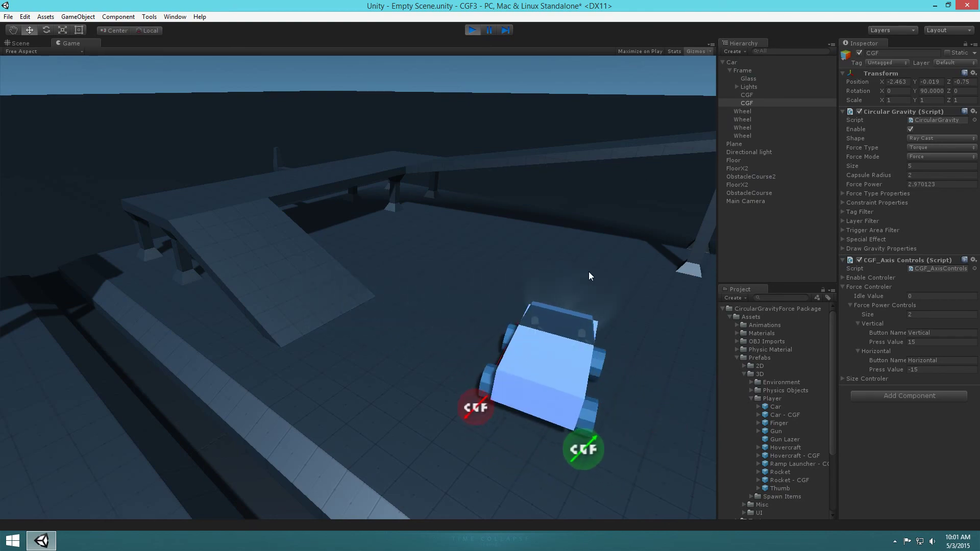
key(w)
key(a)
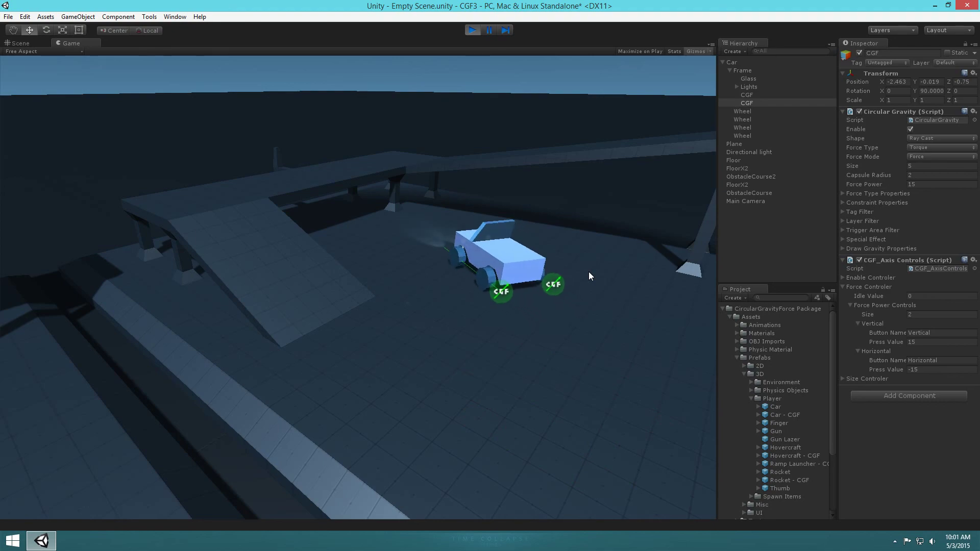
key(s)
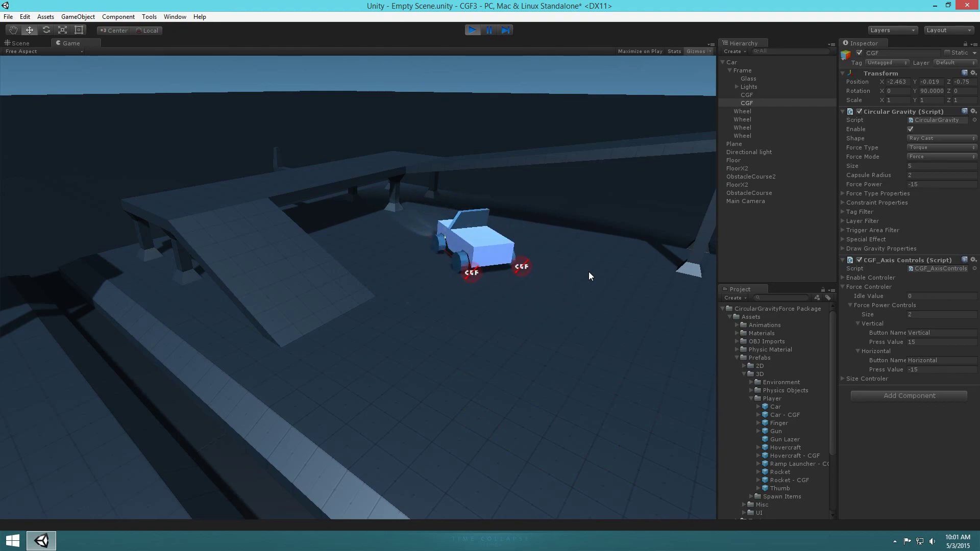
key(Up)
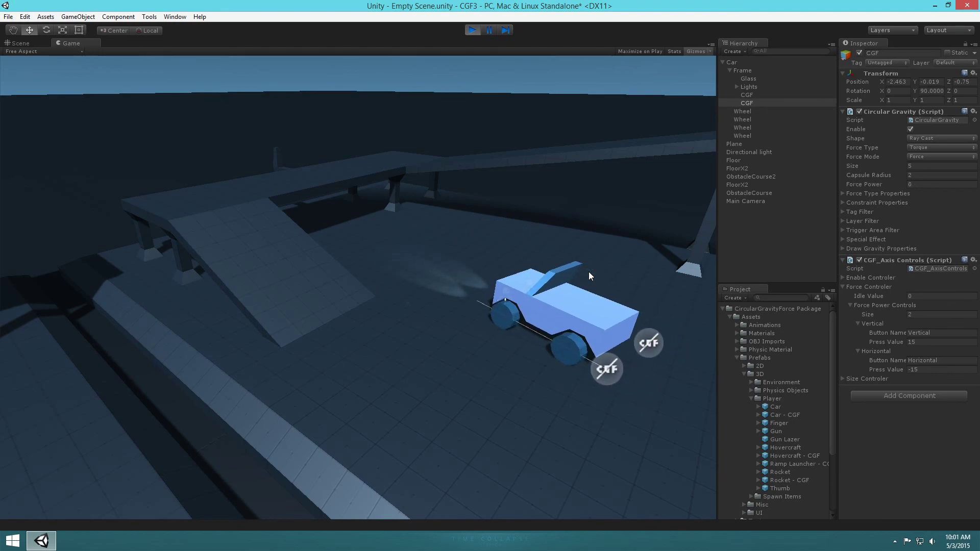
key(Up)
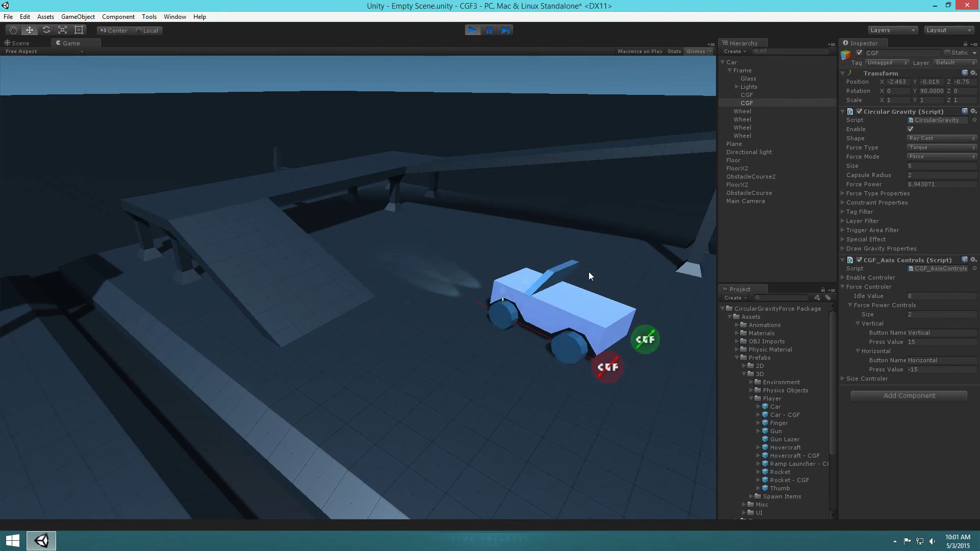
key(Right)
key(Right)
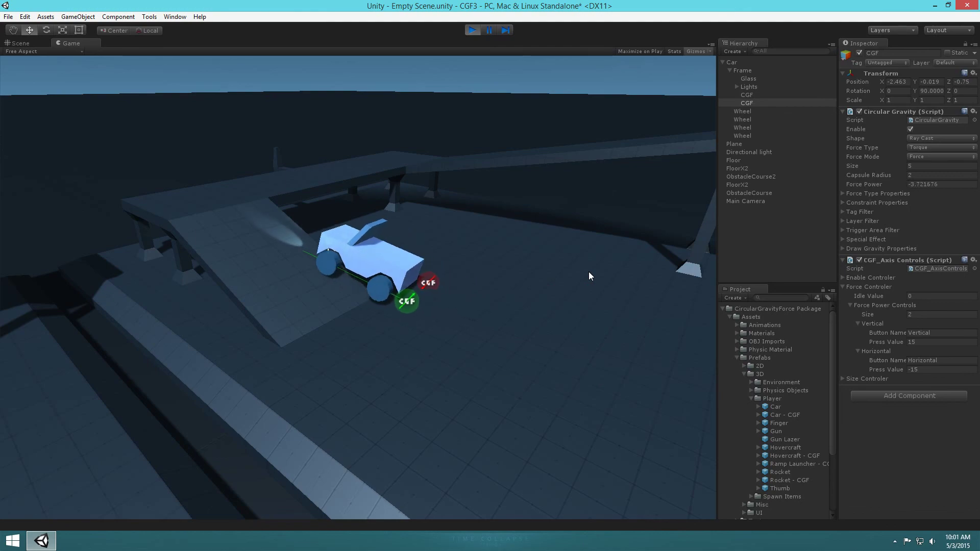
key(Down)
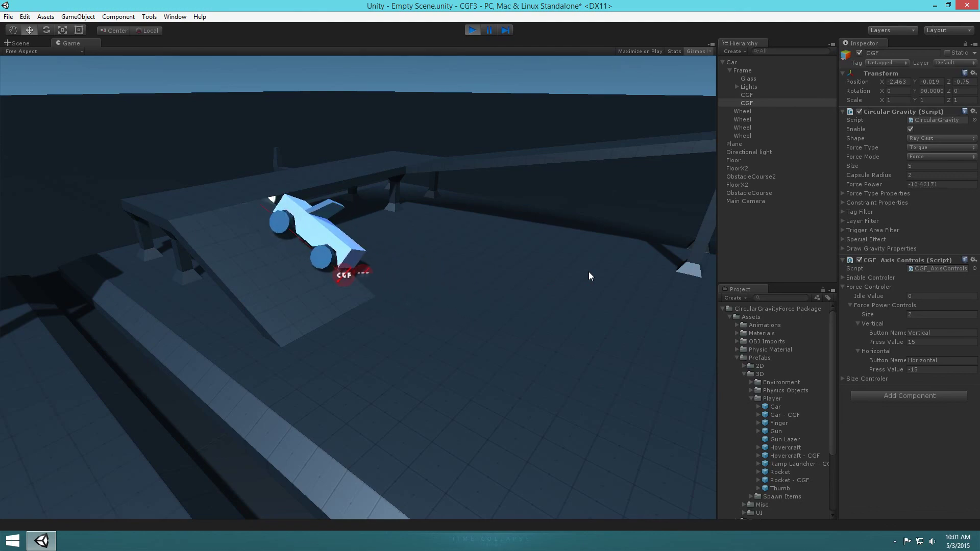